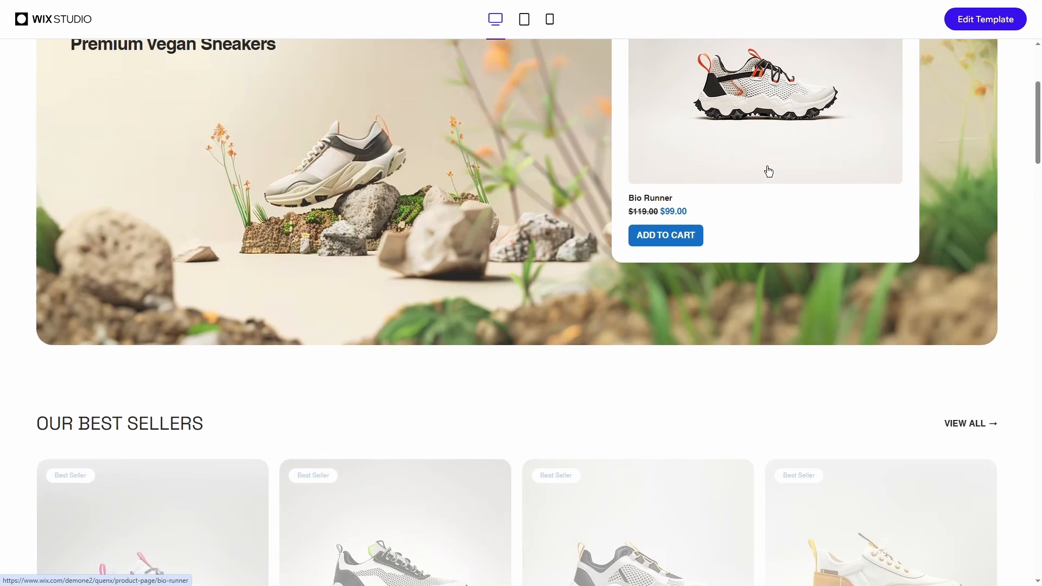
Step: Log in to Wix by continuing with the saved Google account
scroll(768, 170, down, 10)
scroll(769, 171, down, 10)
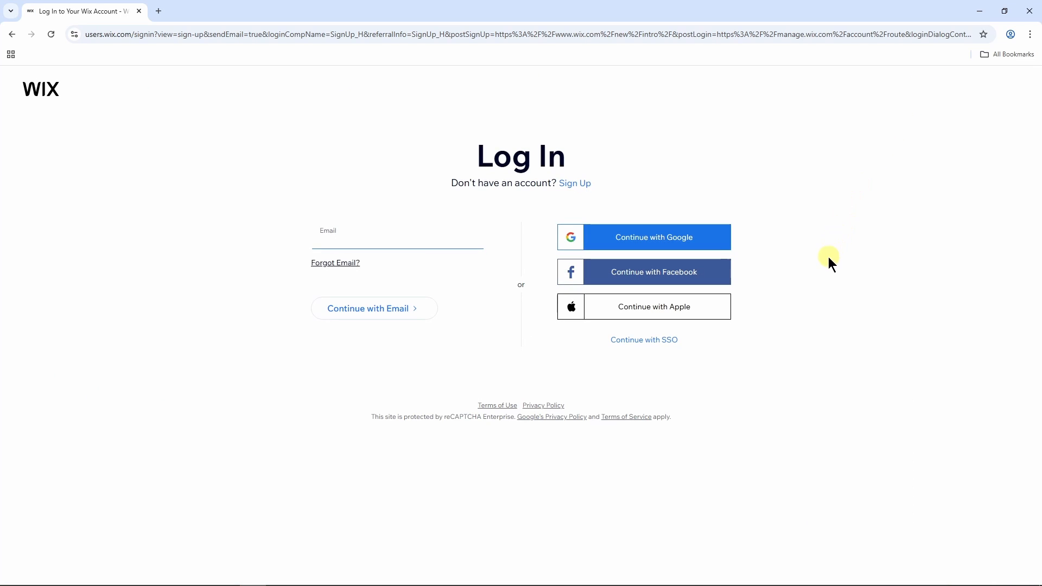
click(660, 241)
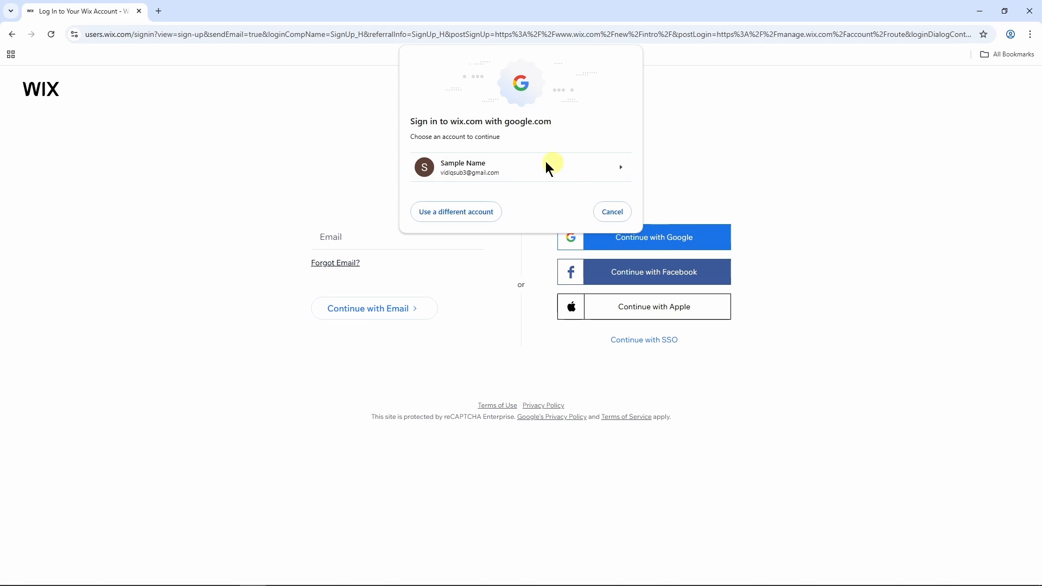
click(496, 164)
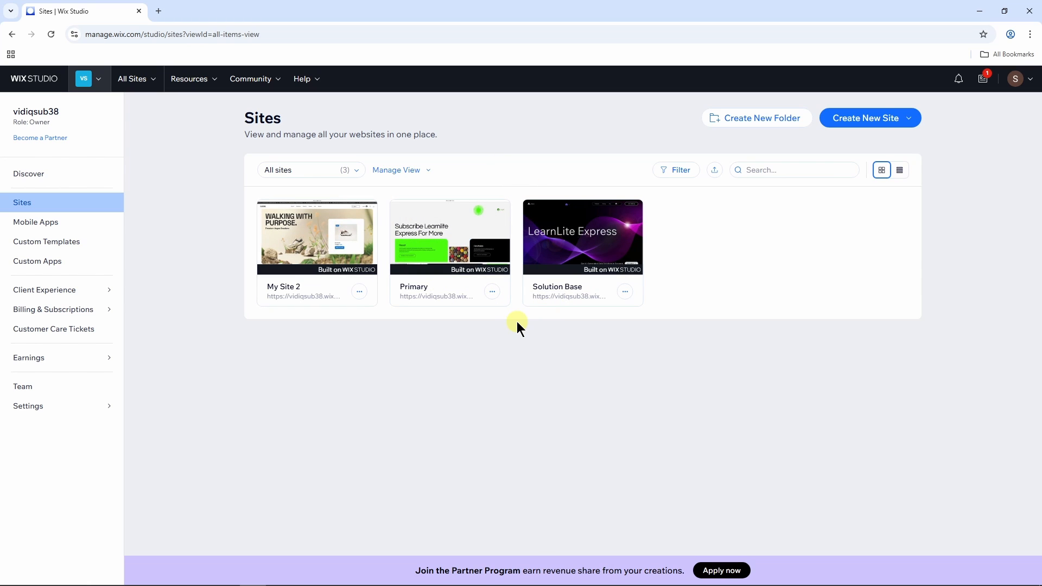
Step: Start creating a new site from a Studio template
click(911, 120)
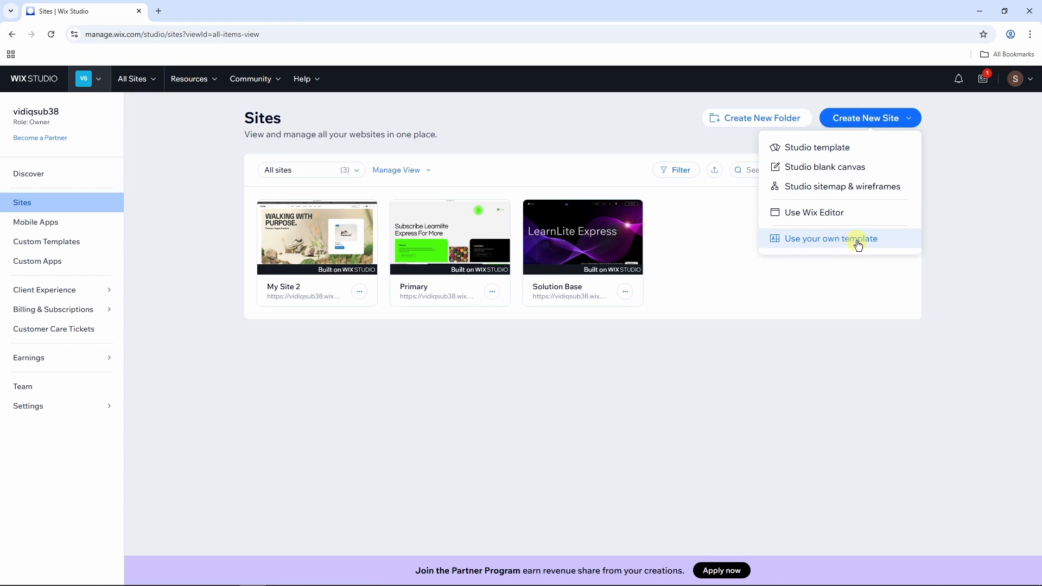
click(830, 155)
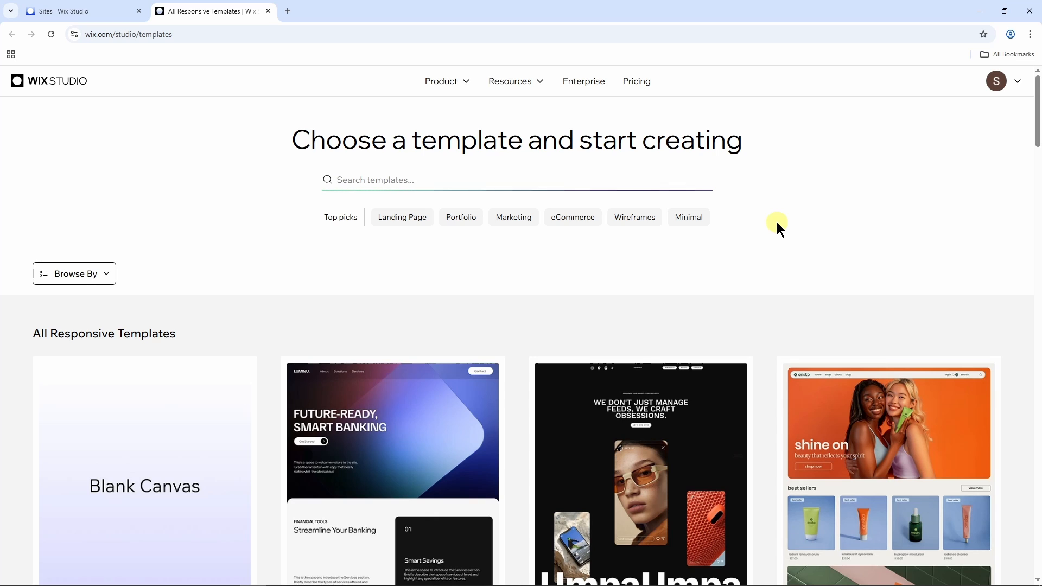
Step: Browse the Portfolio and Marketing template categories and the full gallery of responsive templates
click(450, 175)
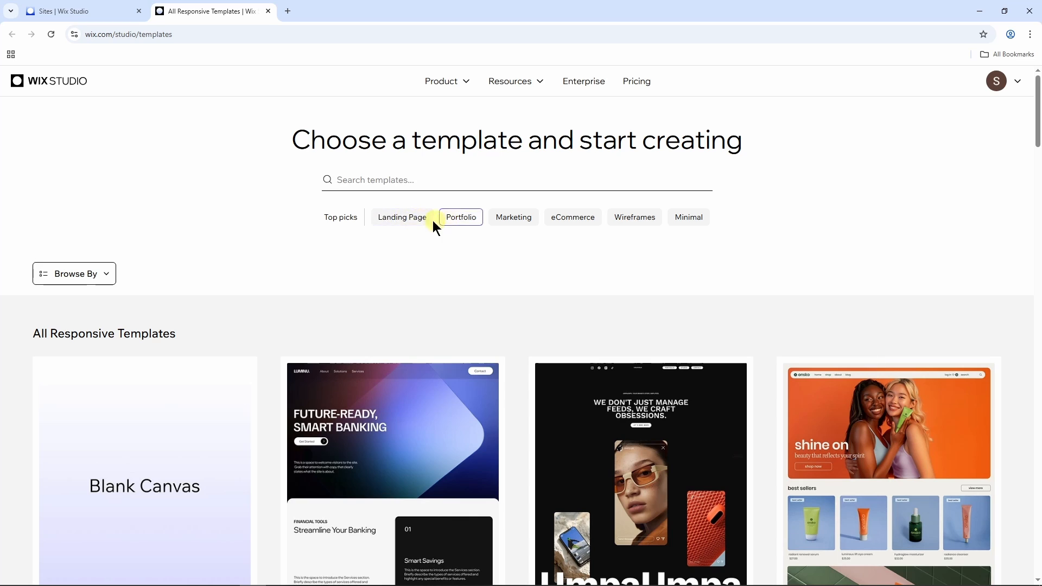
click(465, 219)
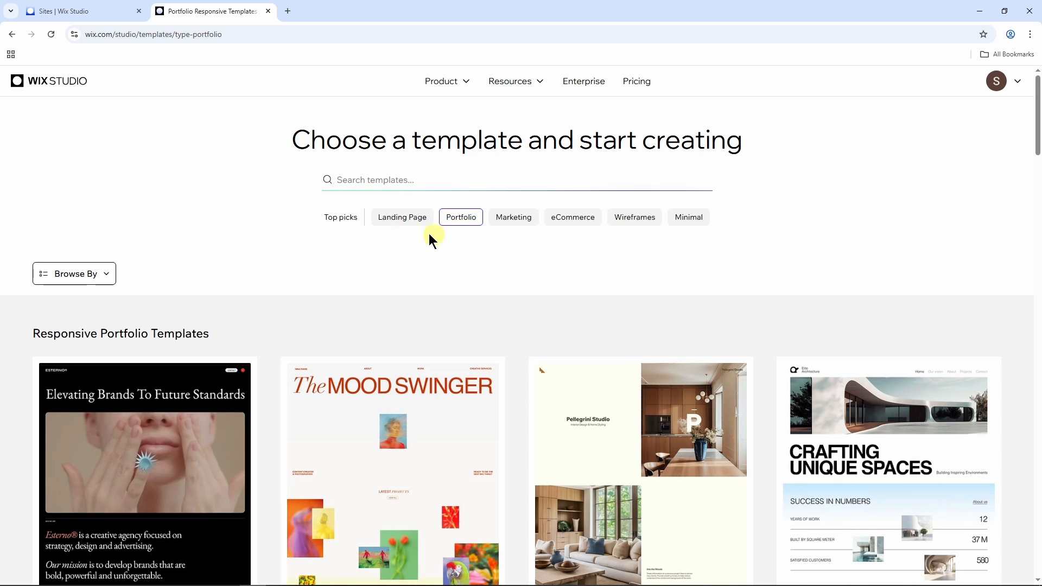
click(504, 222)
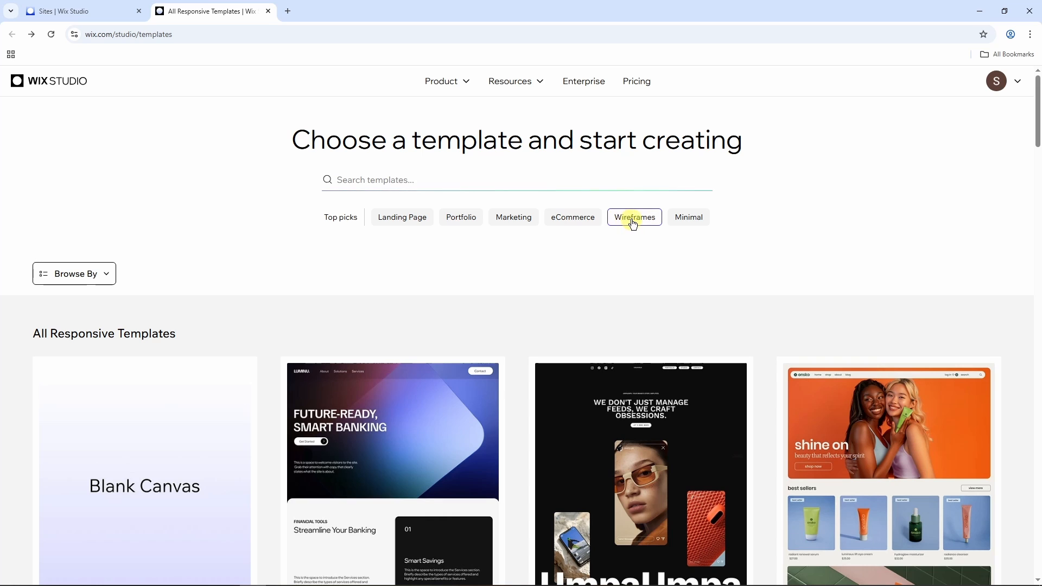
scroll(666, 239, down, 3)
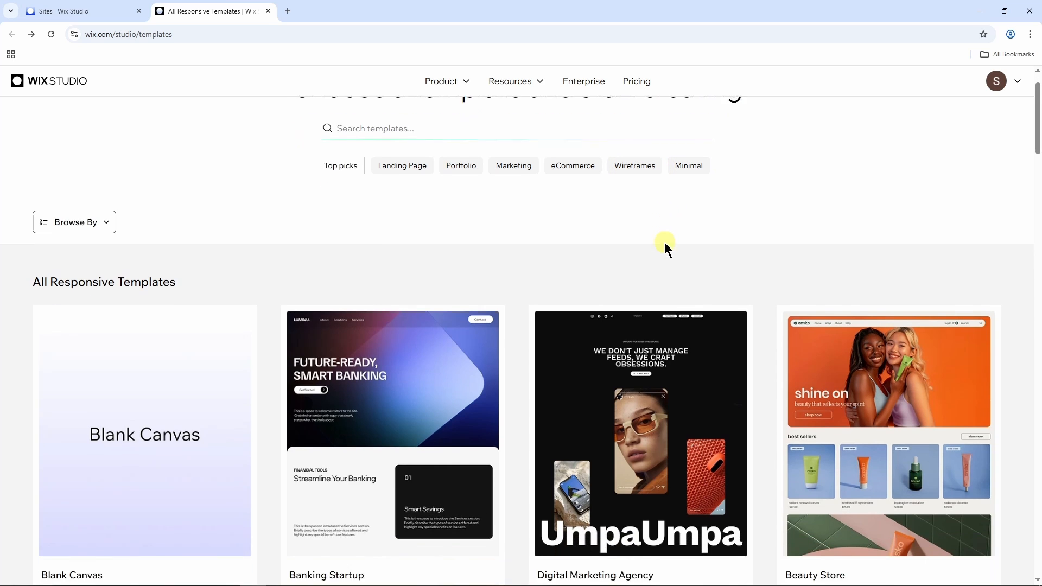
scroll(655, 275, down, 15)
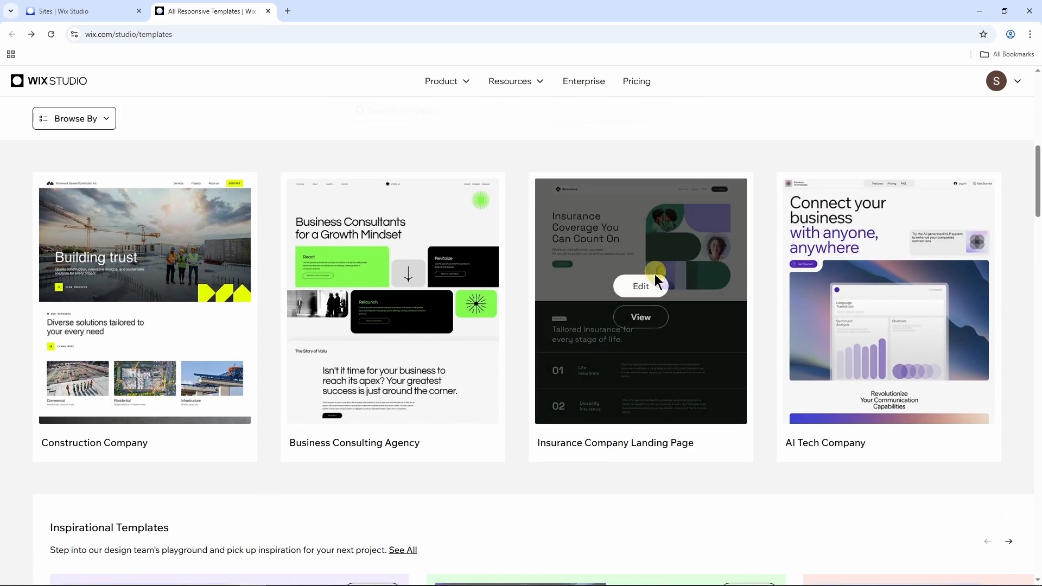
scroll(650, 291, down, 4)
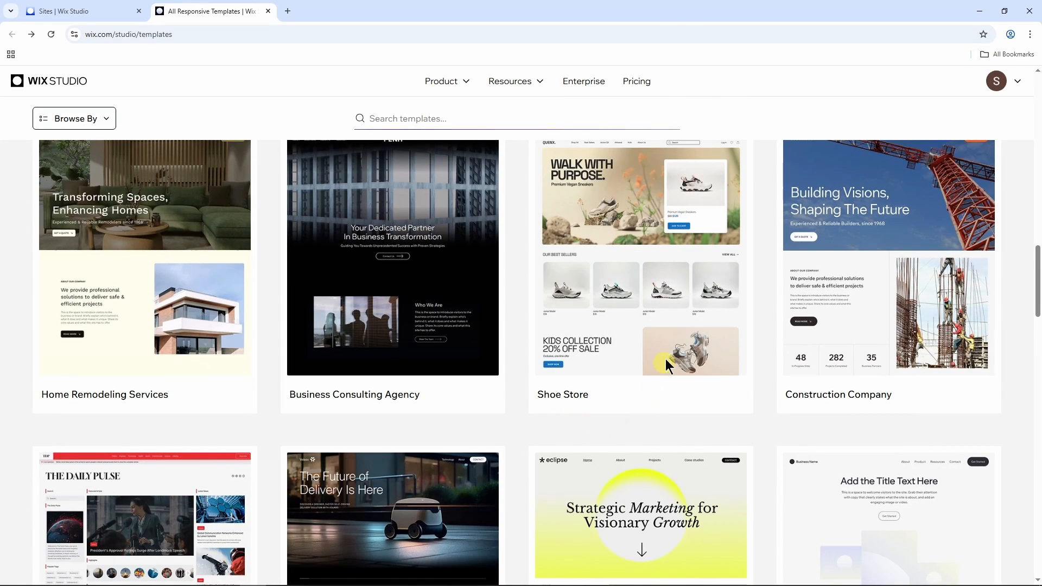
Step: Preview the Shoe Store template and look through its home page
mouse_move(656, 298)
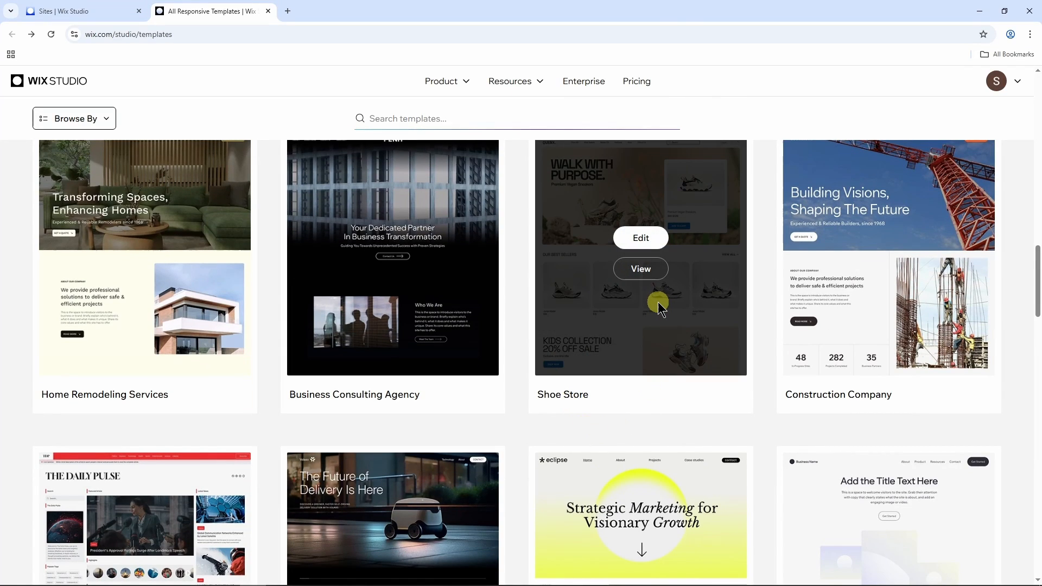
click(647, 277)
scroll(650, 279, down, 13)
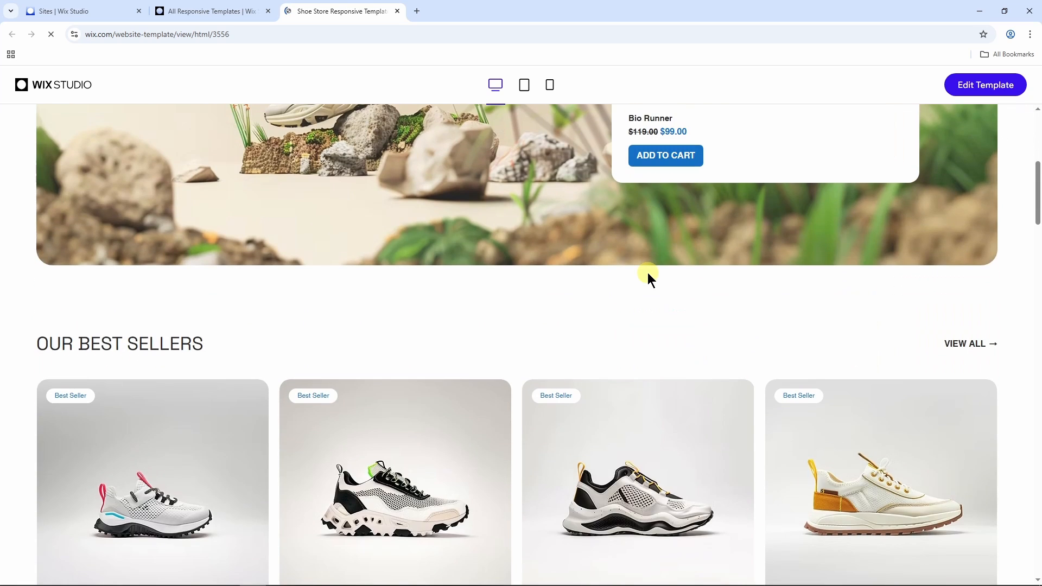
scroll(650, 279, up, 12)
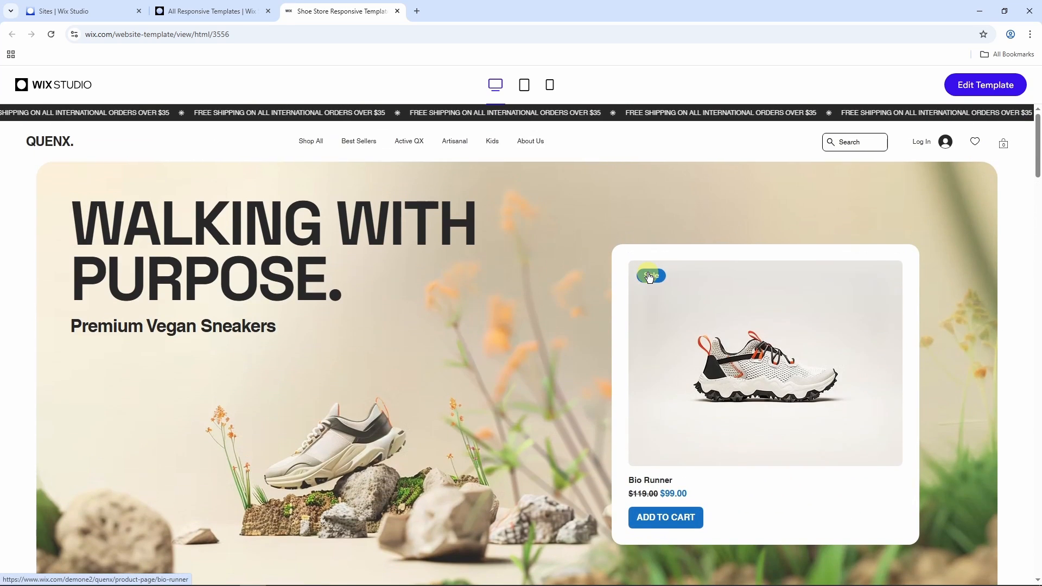
Step: Return to the template gallery and open the Shoe Store template for editing
click(188, 9)
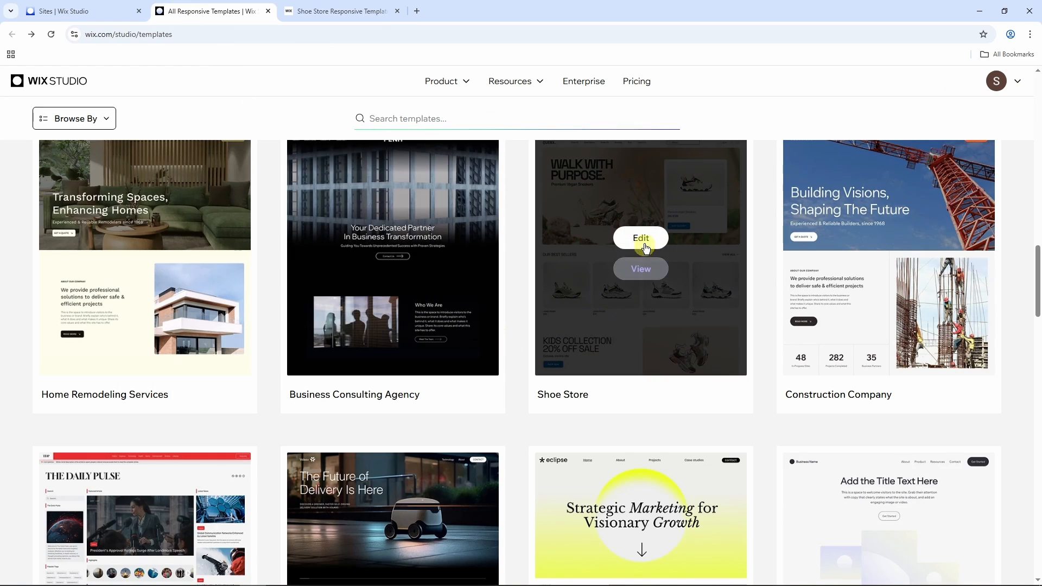
click(644, 240)
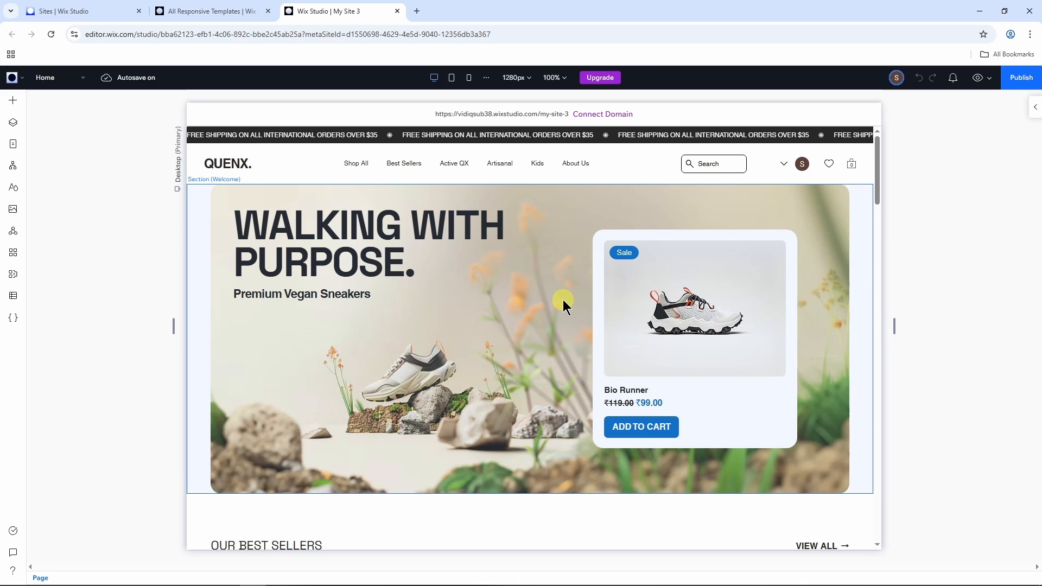
Step: Examine the home page layout at the desktop, mobile and tablet breakpoints, ending on the desktop view
scroll(562, 300, down, 5)
scroll(562, 300, up, 5)
click(469, 78)
scroll(566, 289, down, 10)
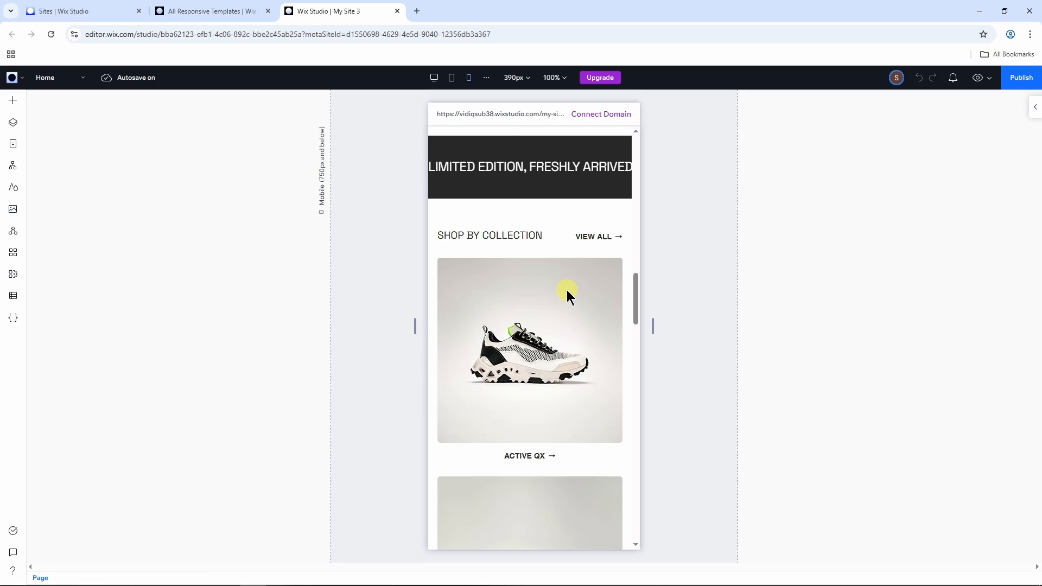
click(450, 80)
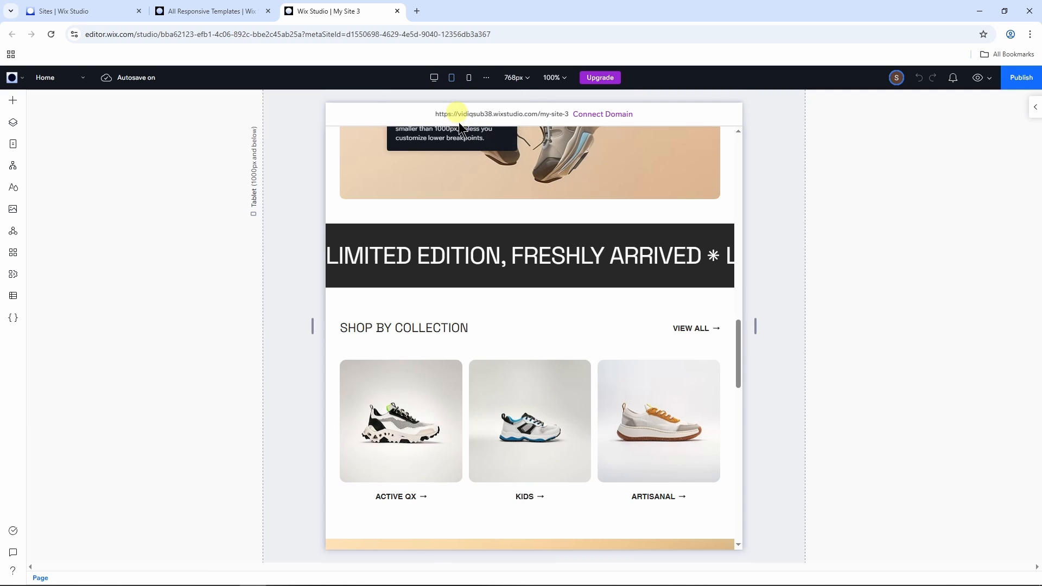
click(435, 81)
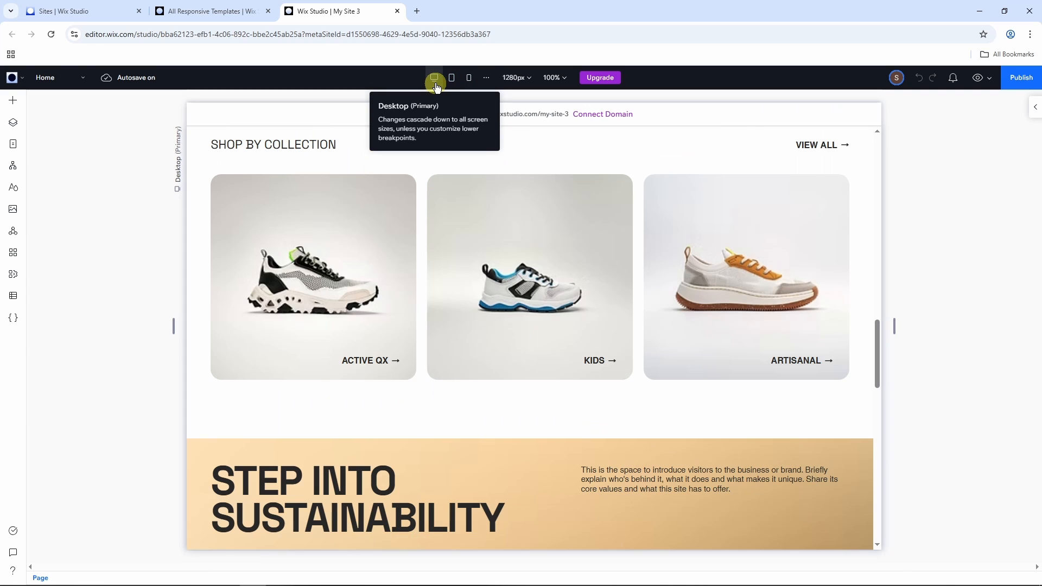
scroll(561, 331, up, 15)
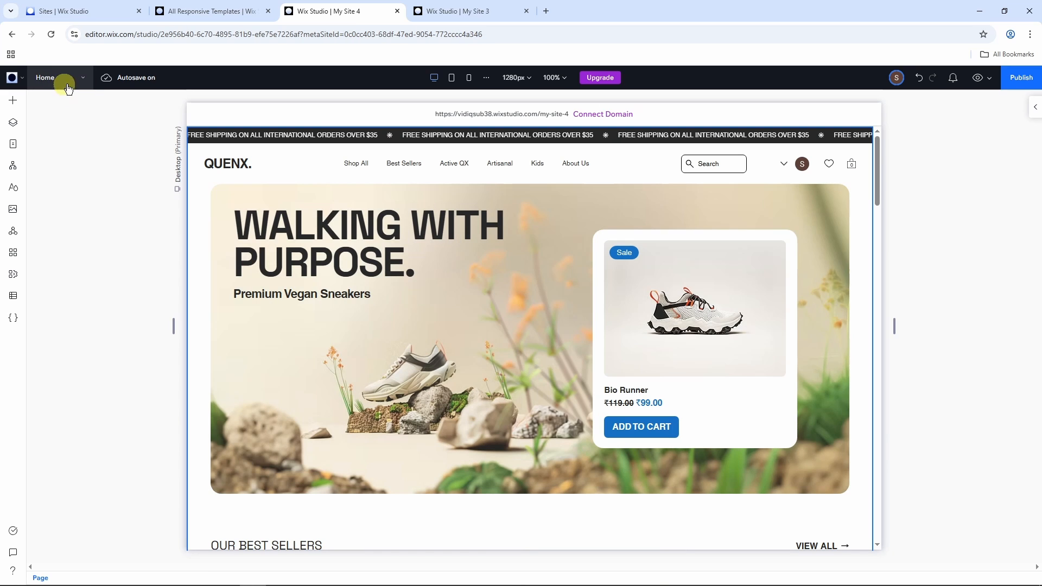
Step: In the My Site 4 editor, choose the Home page from the page list and select its Welcome section
click(71, 80)
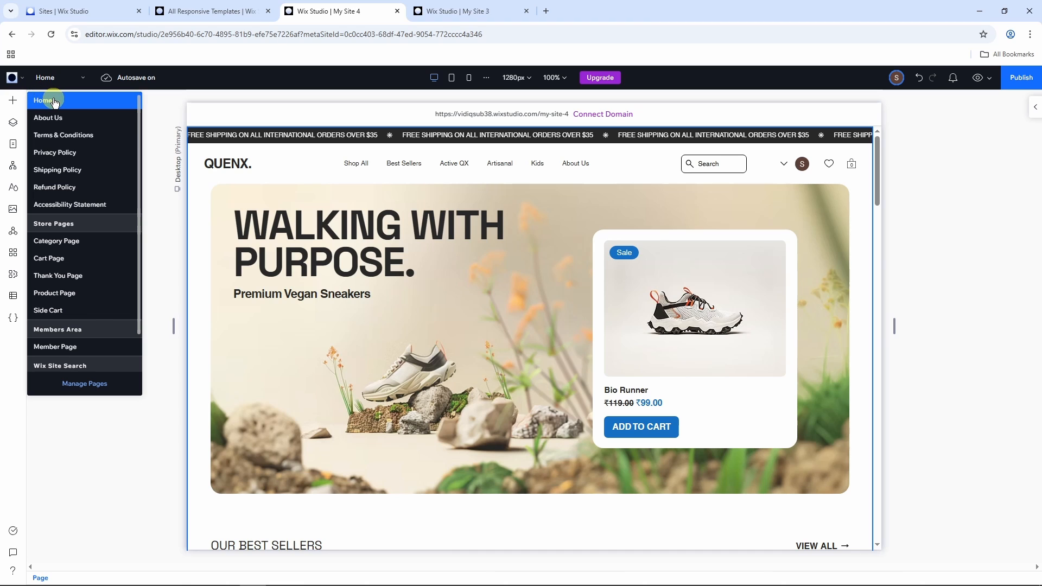
click(76, 102)
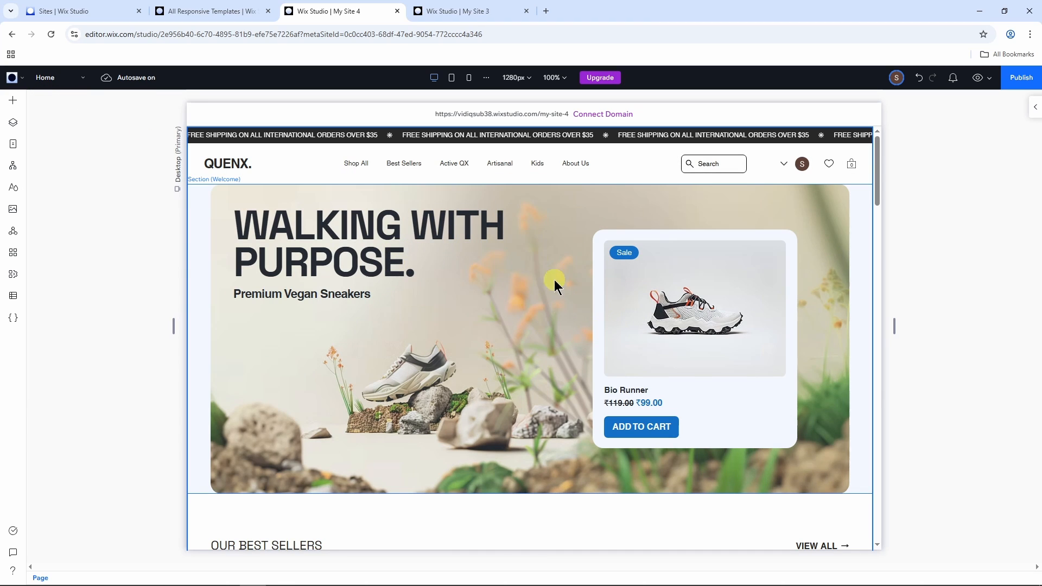
click(462, 223)
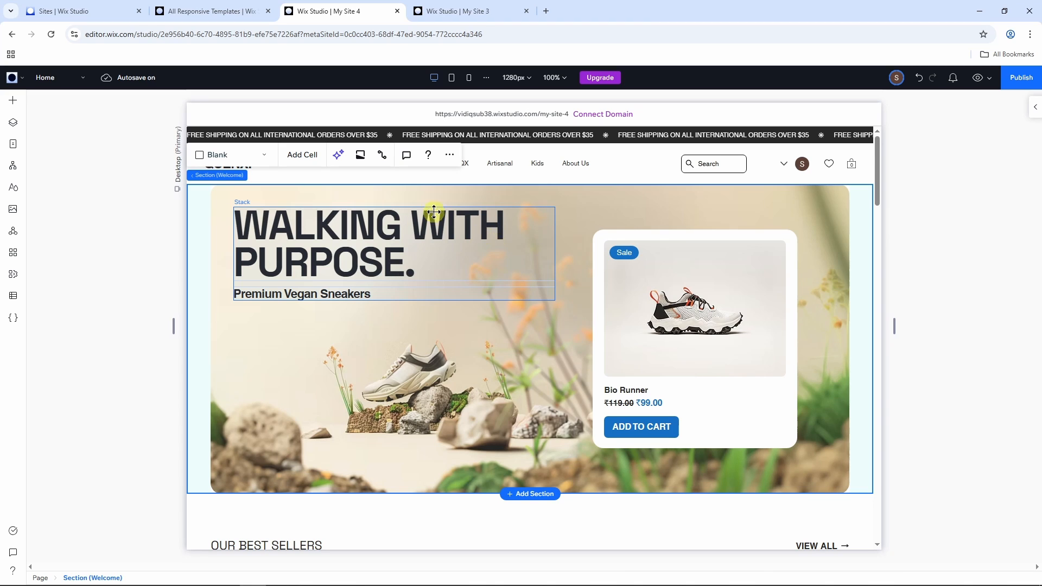
Step: Open the About Us page, look through its sections and contact form, and return to the Home page
click(80, 82)
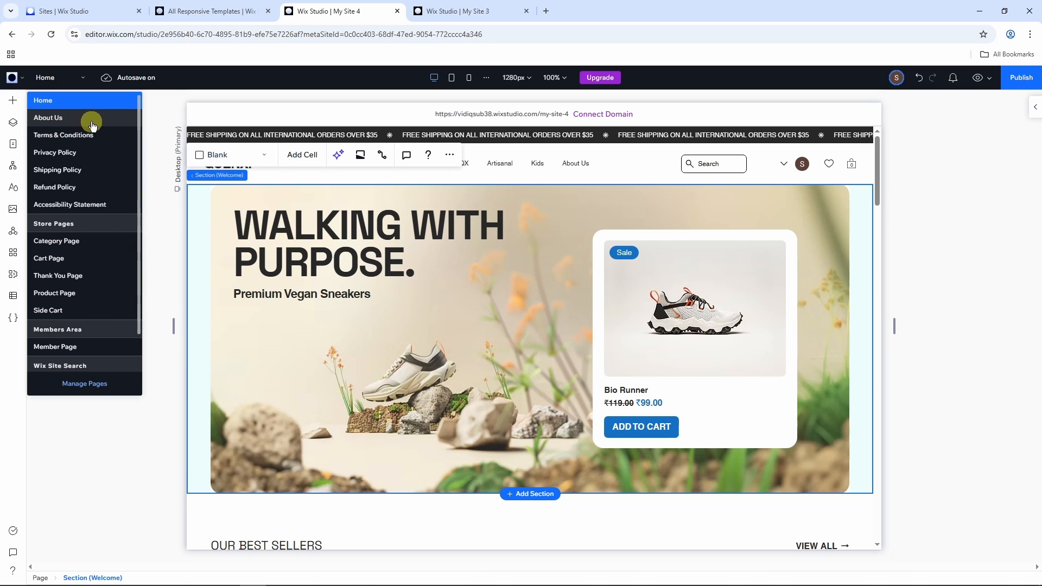
click(71, 118)
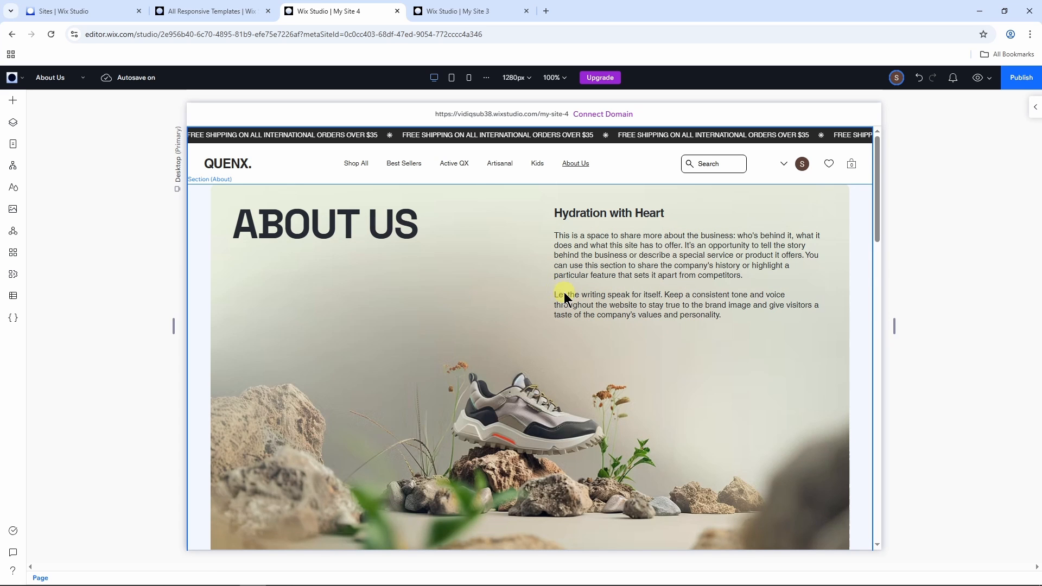
scroll(560, 294, down, 15)
scroll(583, 343, down, 5)
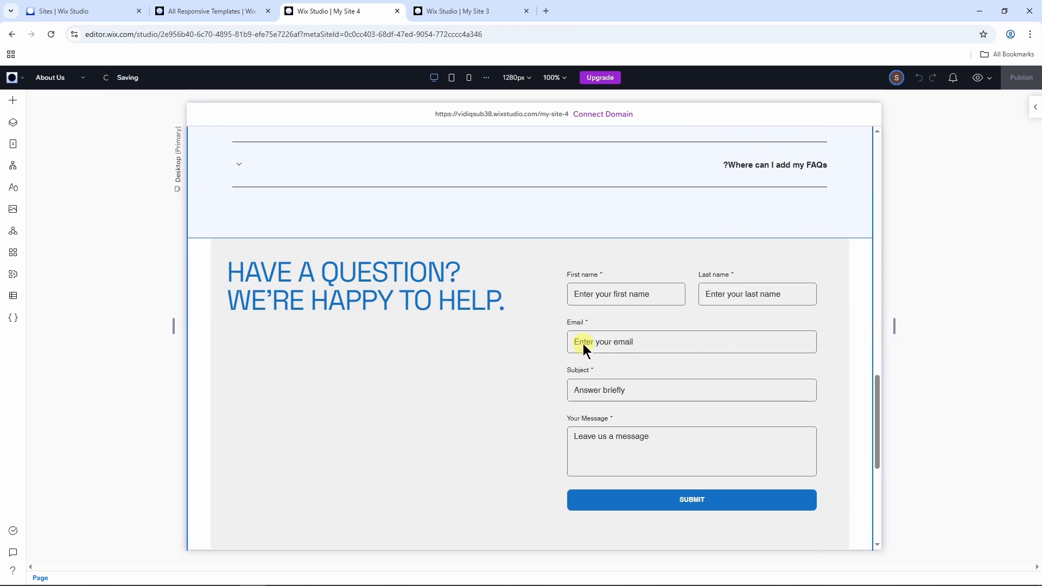
scroll(584, 343, up, 20)
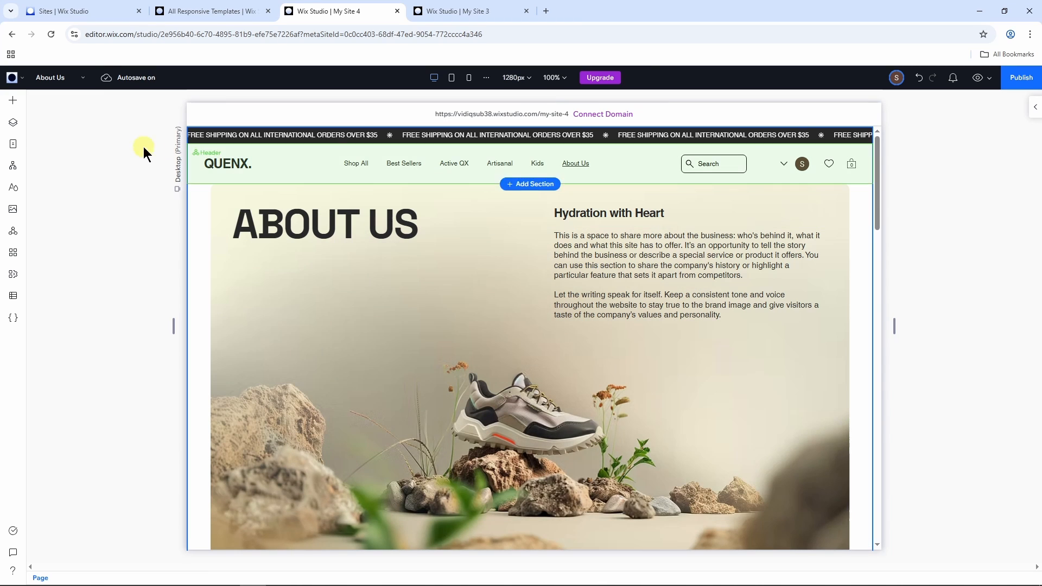
click(80, 83)
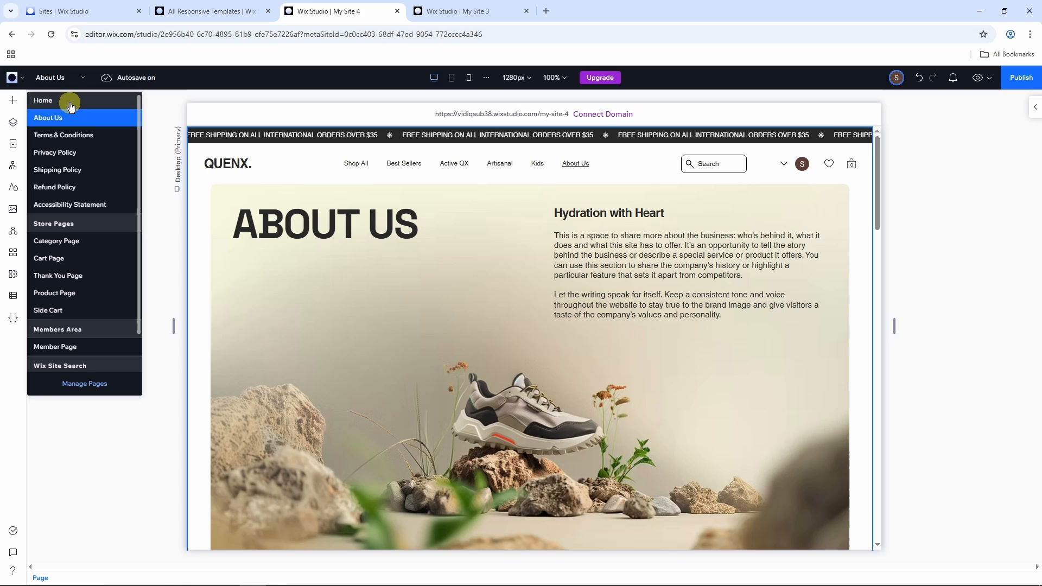
click(70, 103)
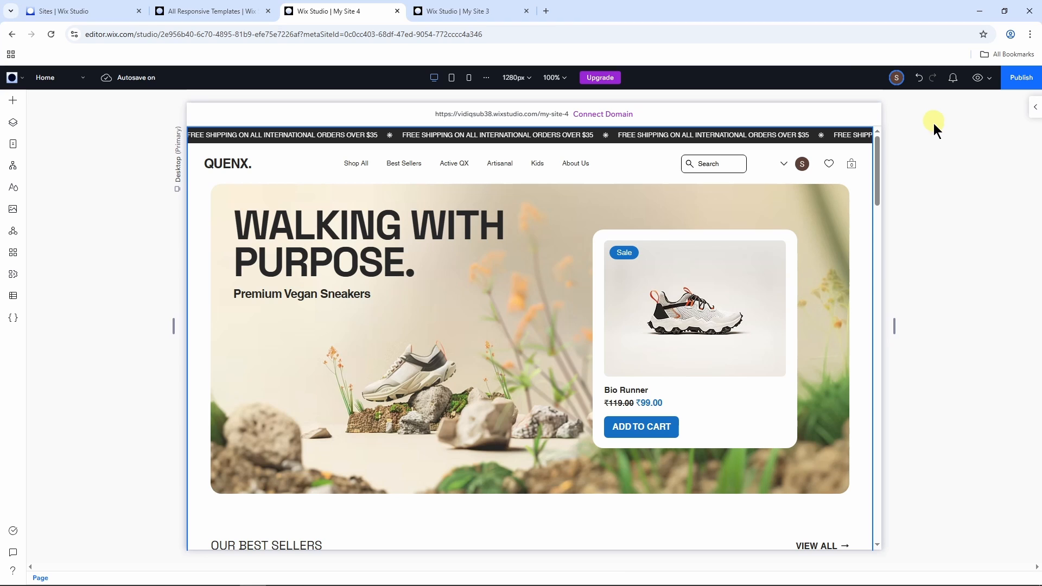
Step: Close the My Site 4 editor and replace the main hero heading in My Site 3 with "LEARNLITE"
key(ctrl+w)
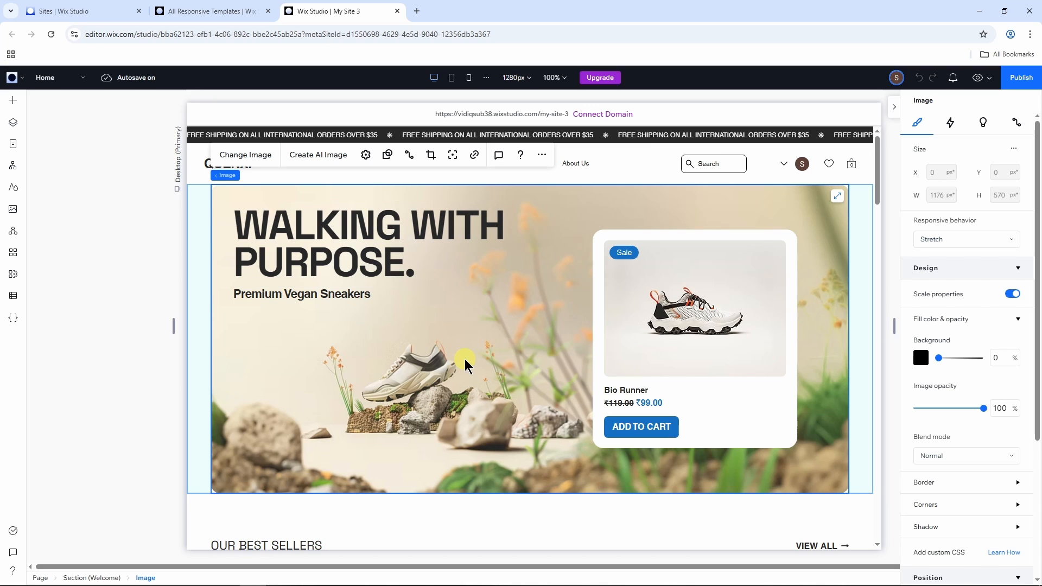
click(393, 257)
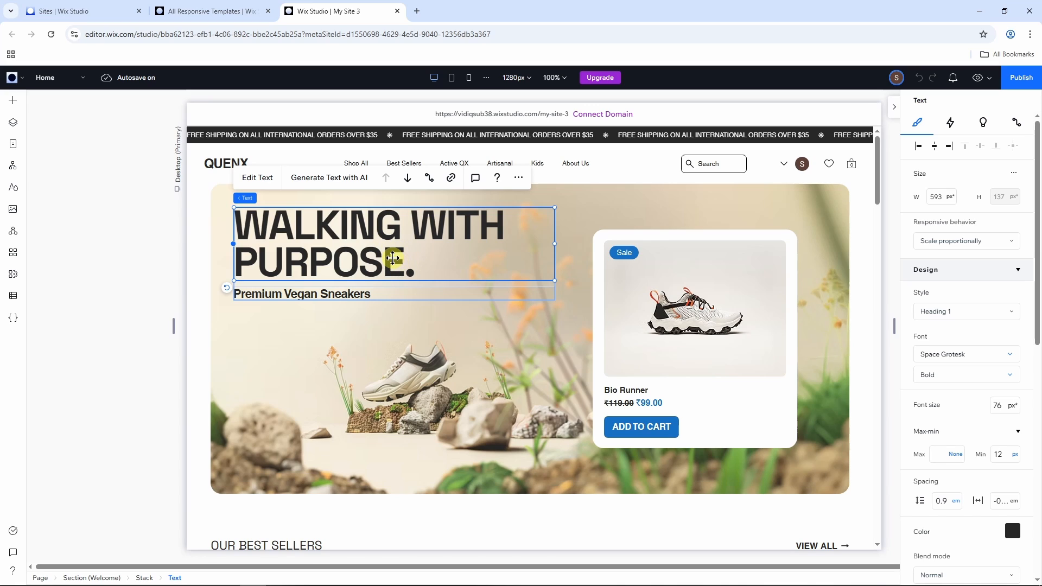
double_click(392, 258)
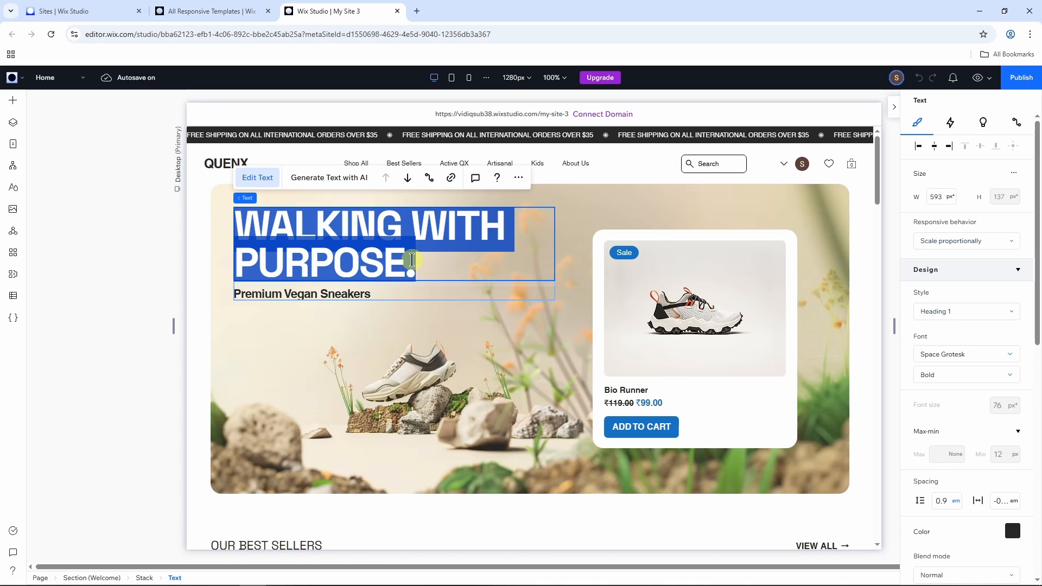
text(LERAN)
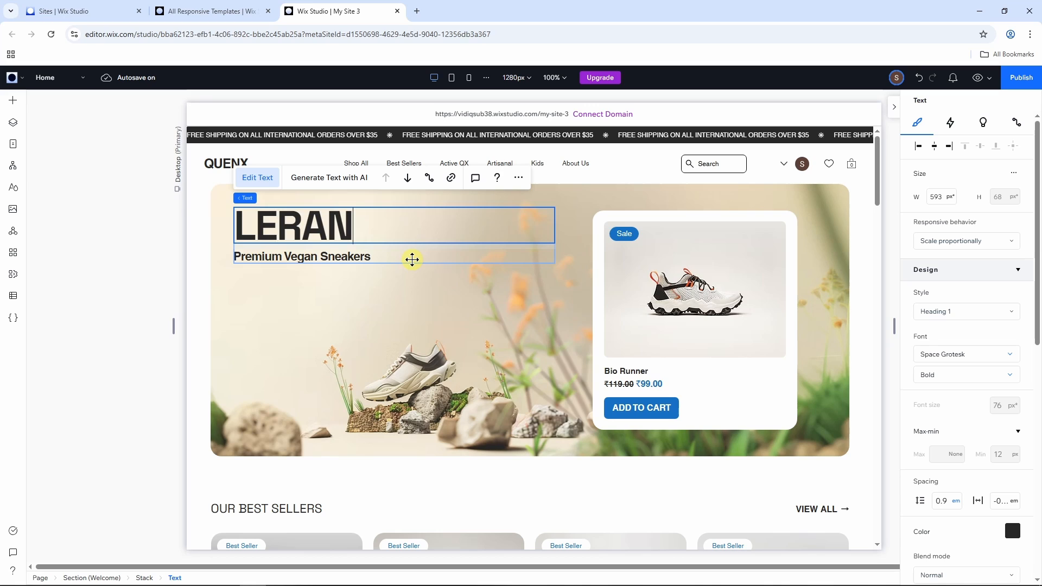
text(LIT)
key(ctrl+a)
text(LE)
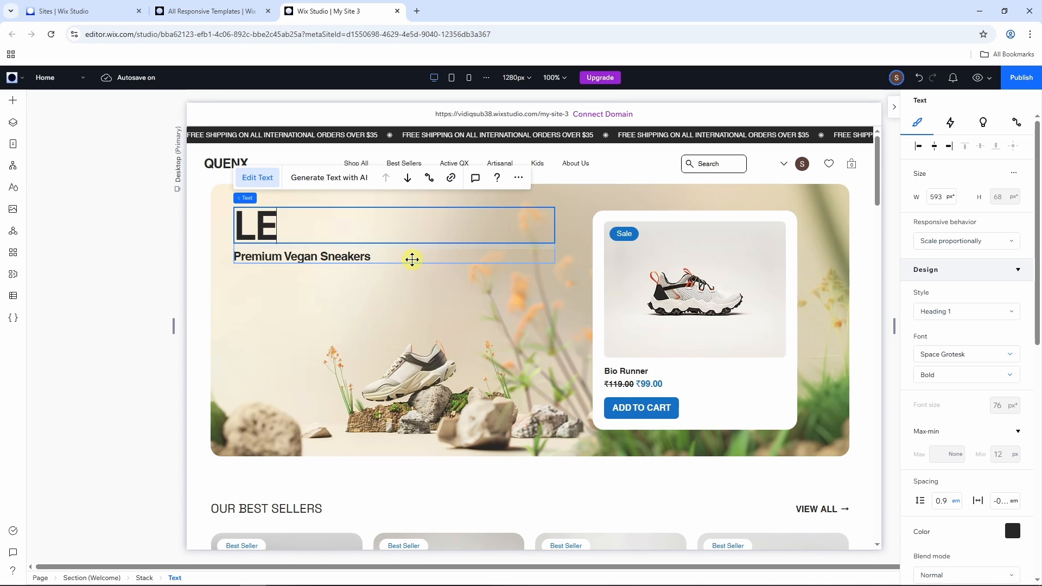
text(ARNLITE)
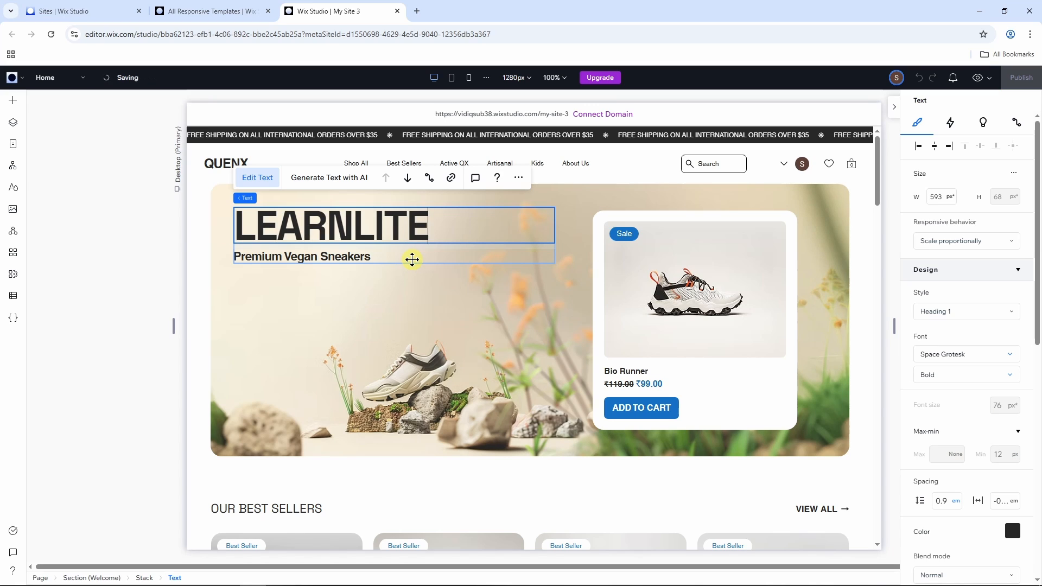
Step: Add "EXPRESS" as a second line of the hero heading and apply the Heading 4 style to both lines
key(Return)
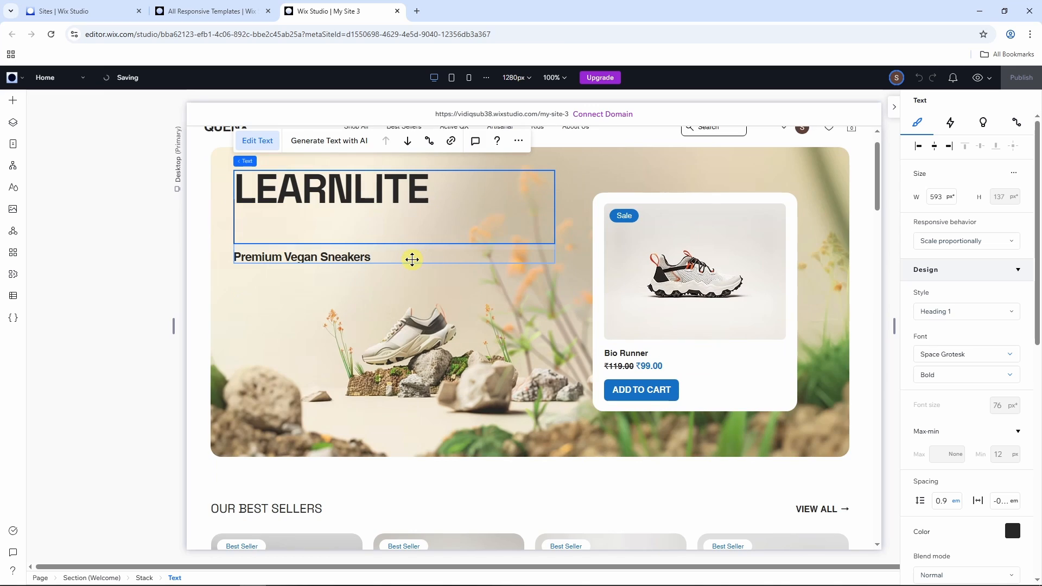
text(EXPRESS)
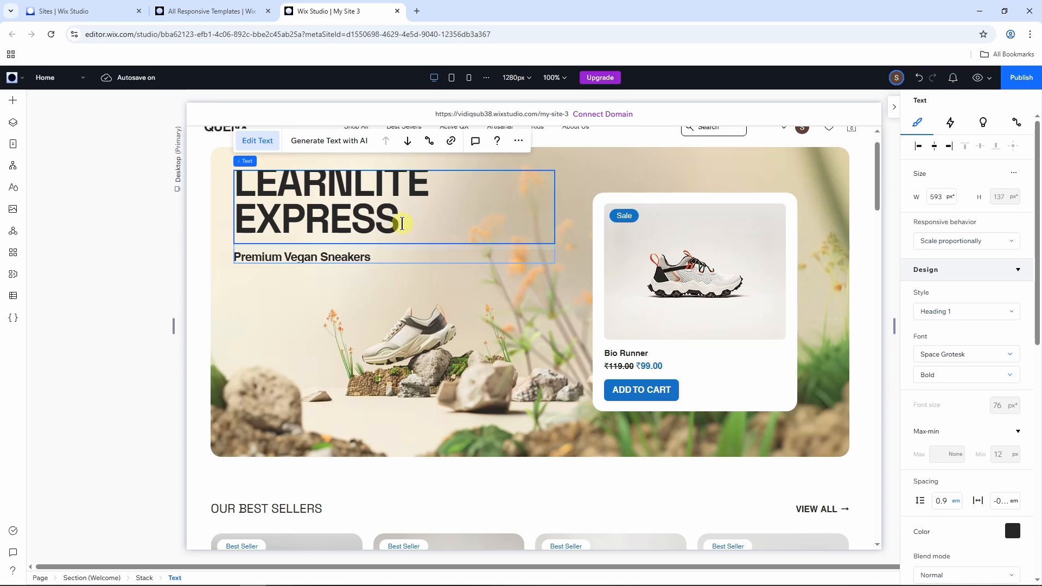
drag(402, 229, 227, 186)
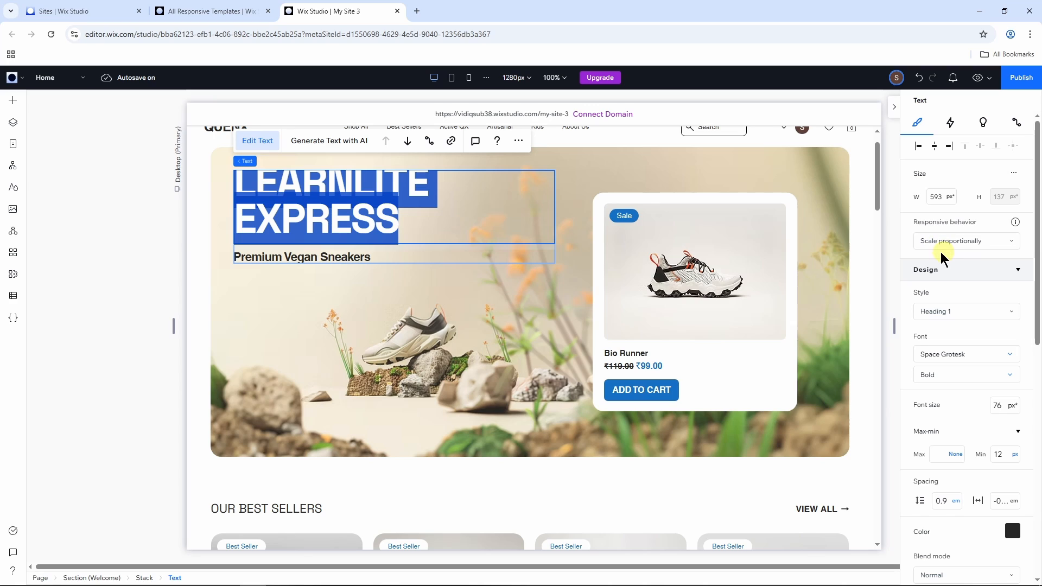
click(958, 314)
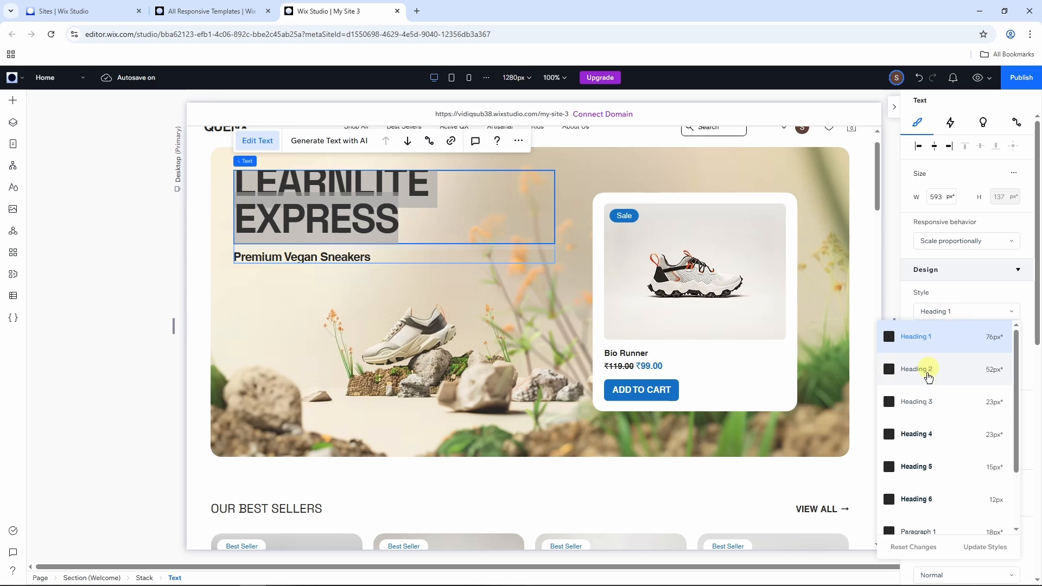
click(923, 434)
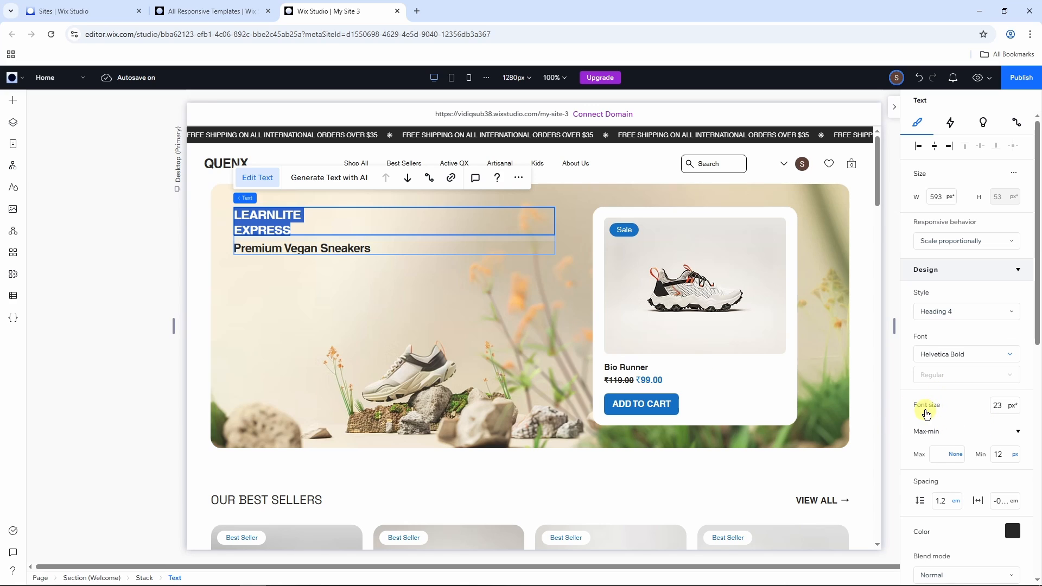
Step: Set the font size of the hero heading "LEARNLITE EXPRESS" to 75 px
click(1001, 411)
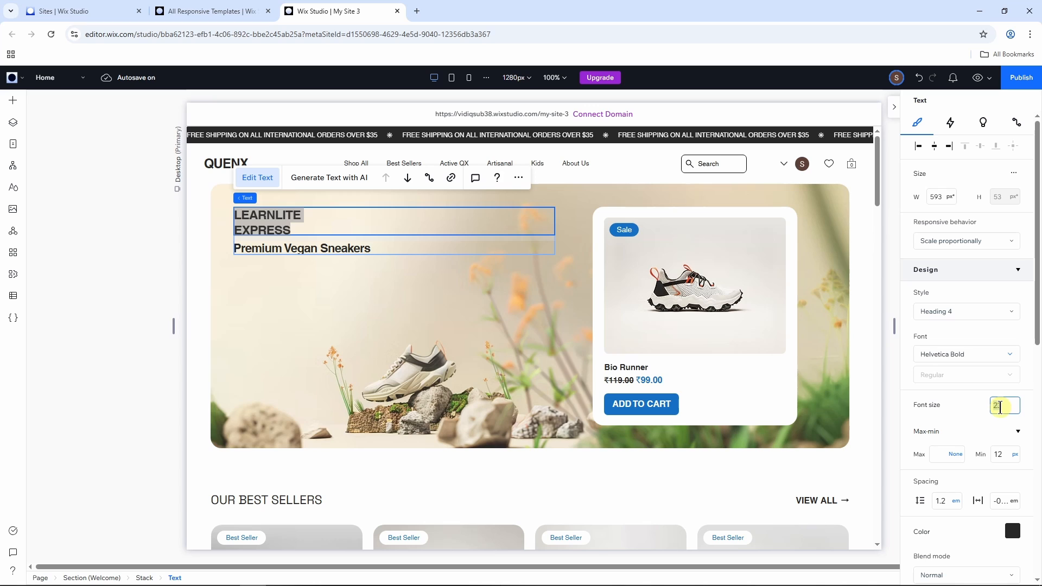
text(75)
key(Return)
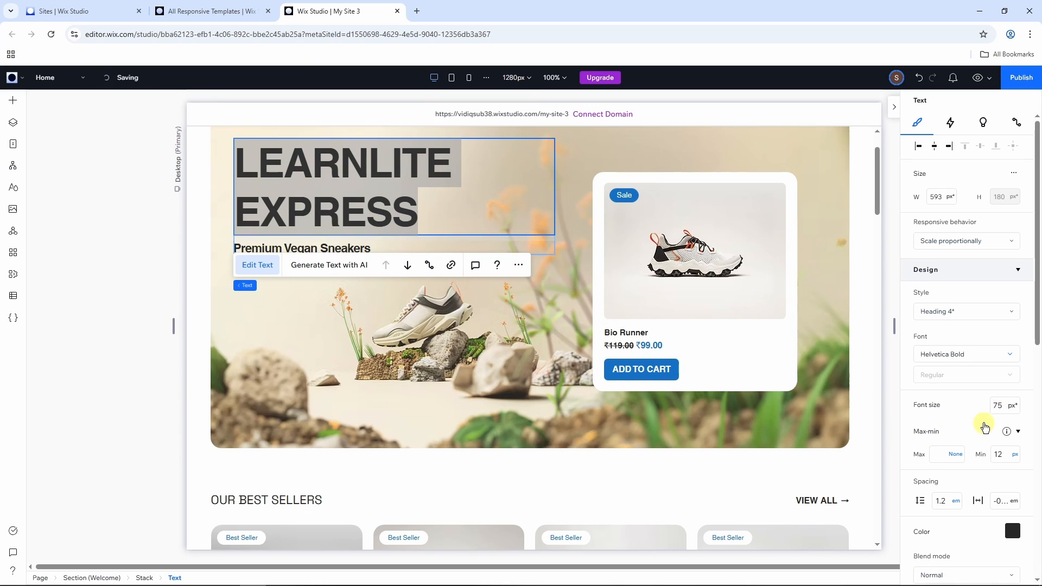
Step: Color the hero heading with a new custom dark green, #347237
scroll(984, 422, down, 3)
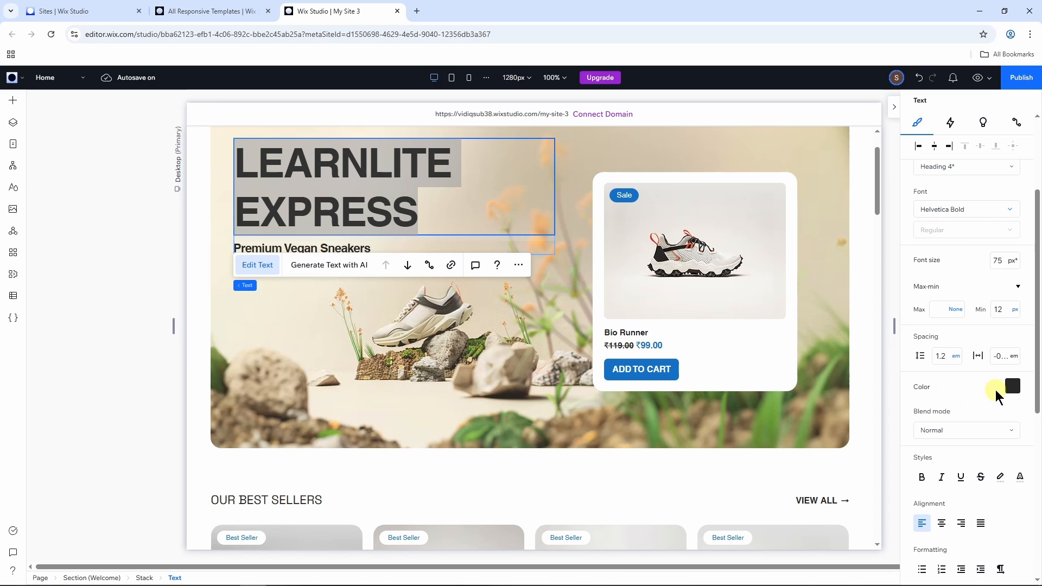
click(1011, 386)
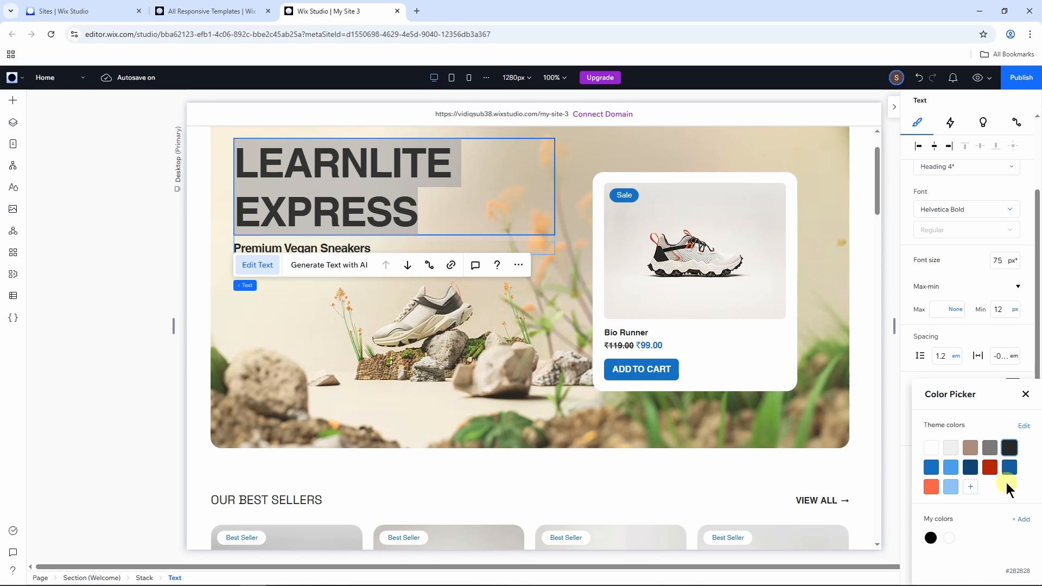
click(1022, 522)
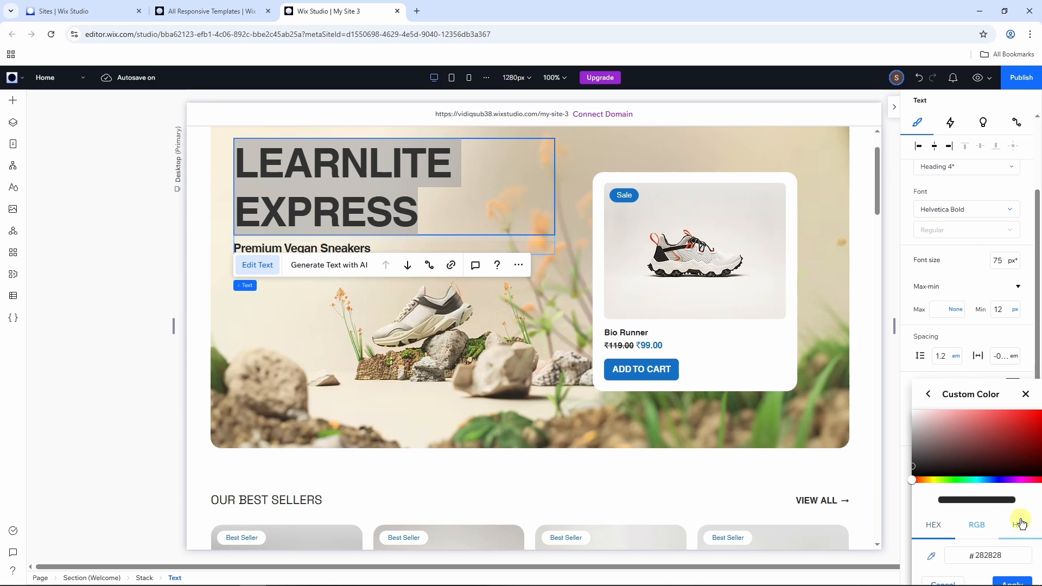
click(983, 447)
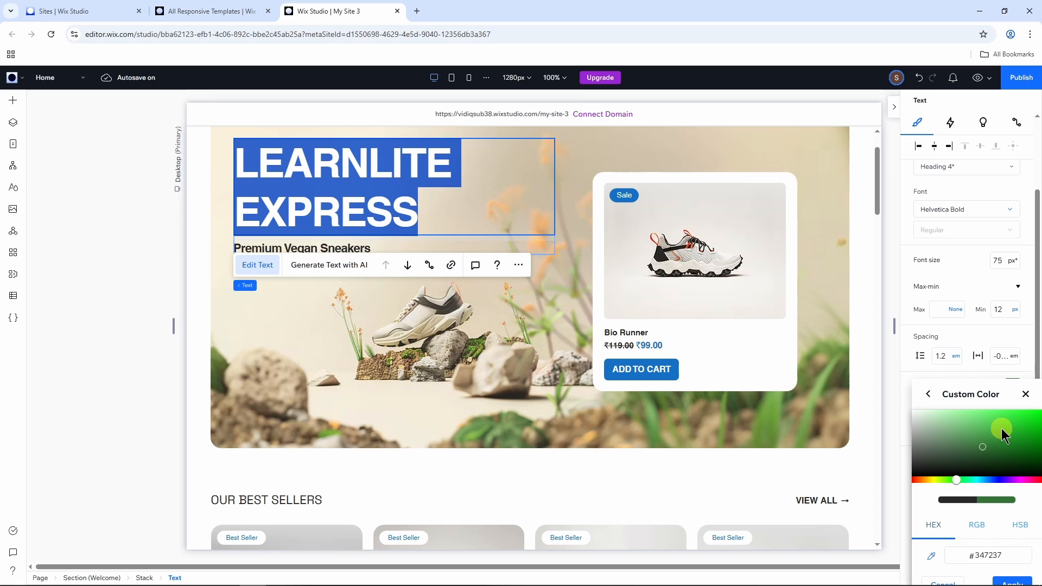
click(1017, 579)
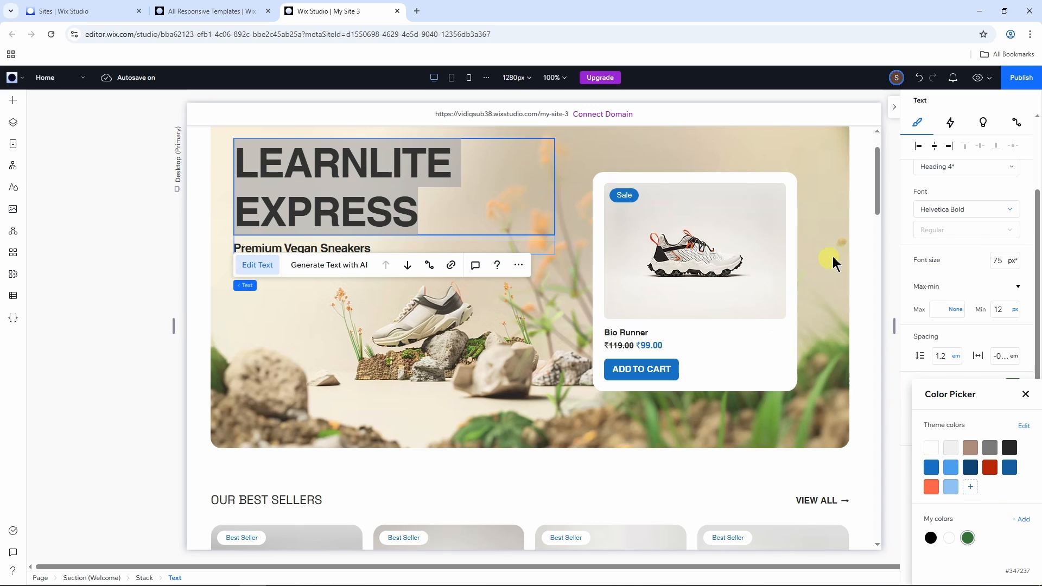
click(863, 240)
Step: Replace the tagline under the hero heading with "The Traveler Shoes Which You Need!"
click(407, 239)
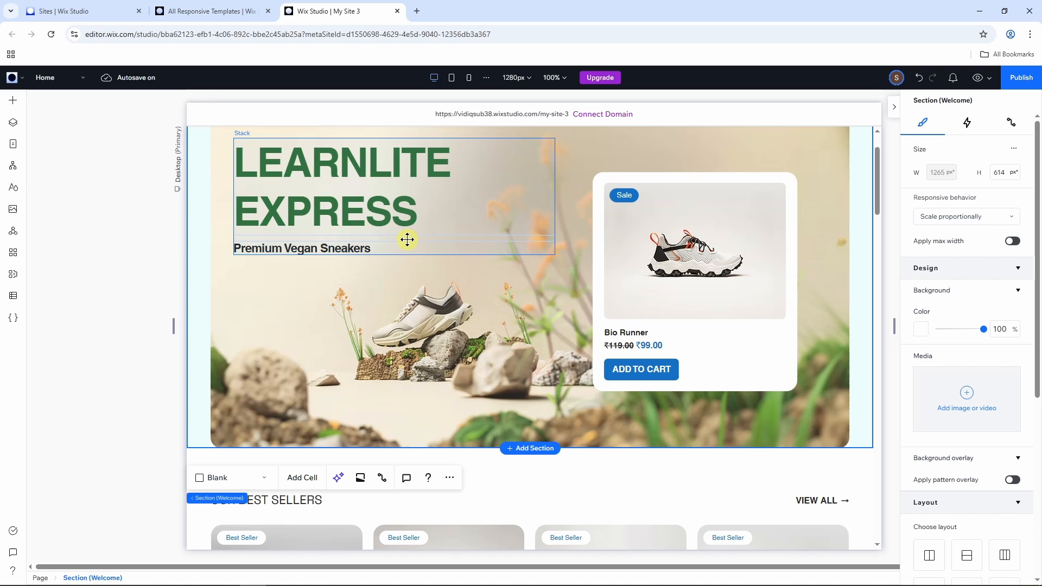
click(331, 248)
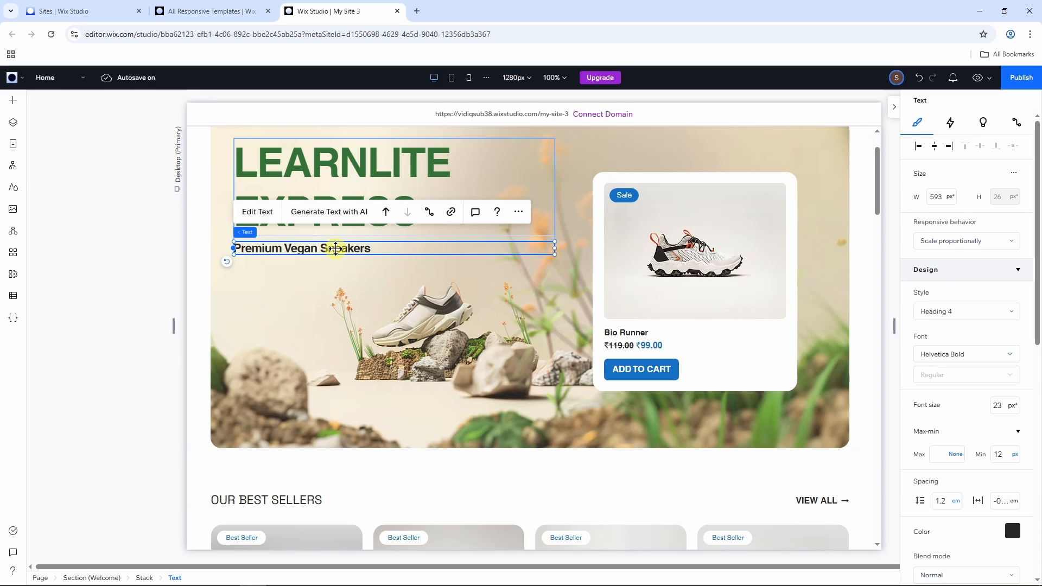
double_click(335, 248)
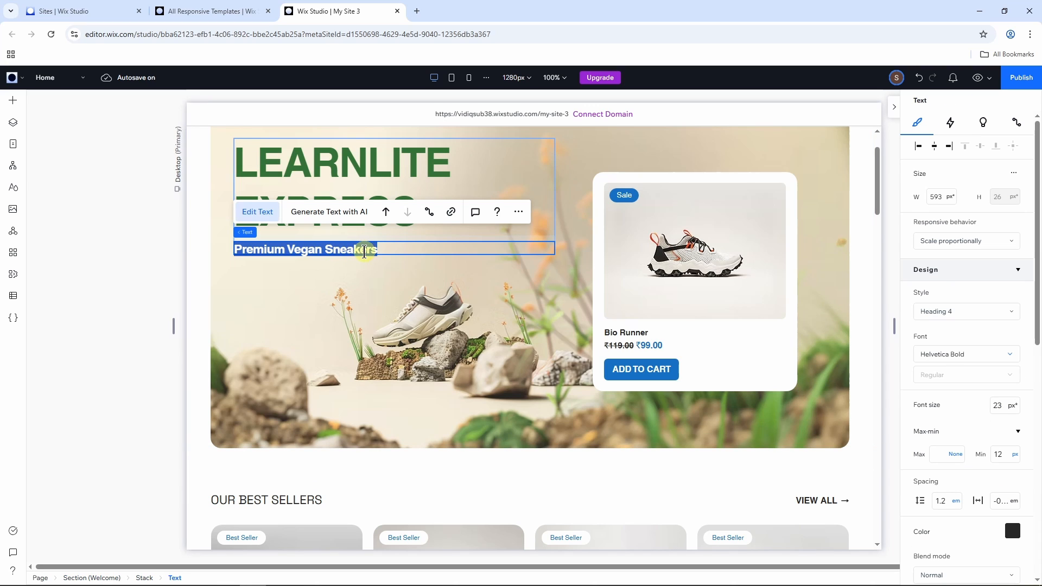
text(T)
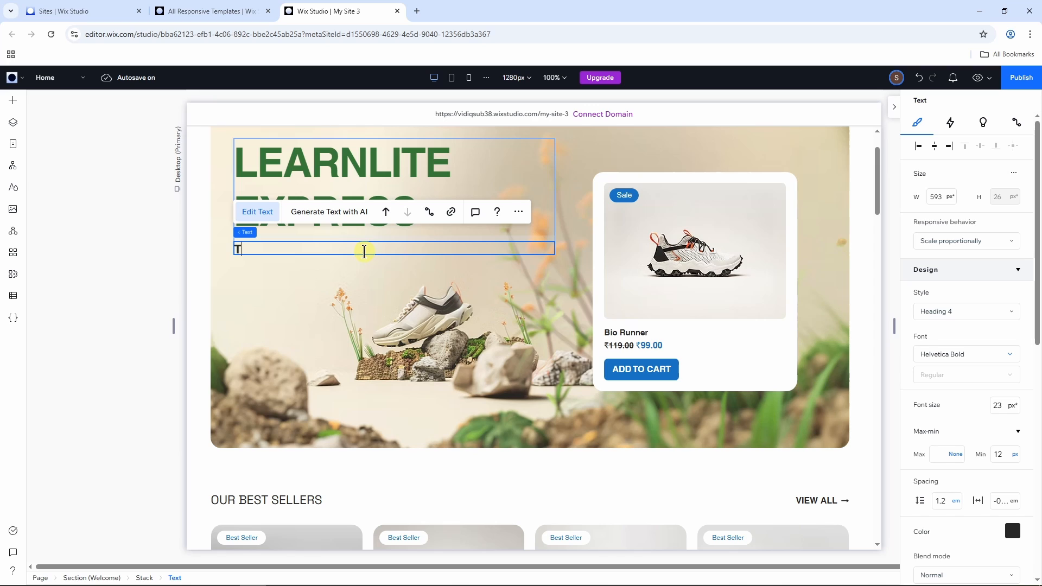
text(he Trave)
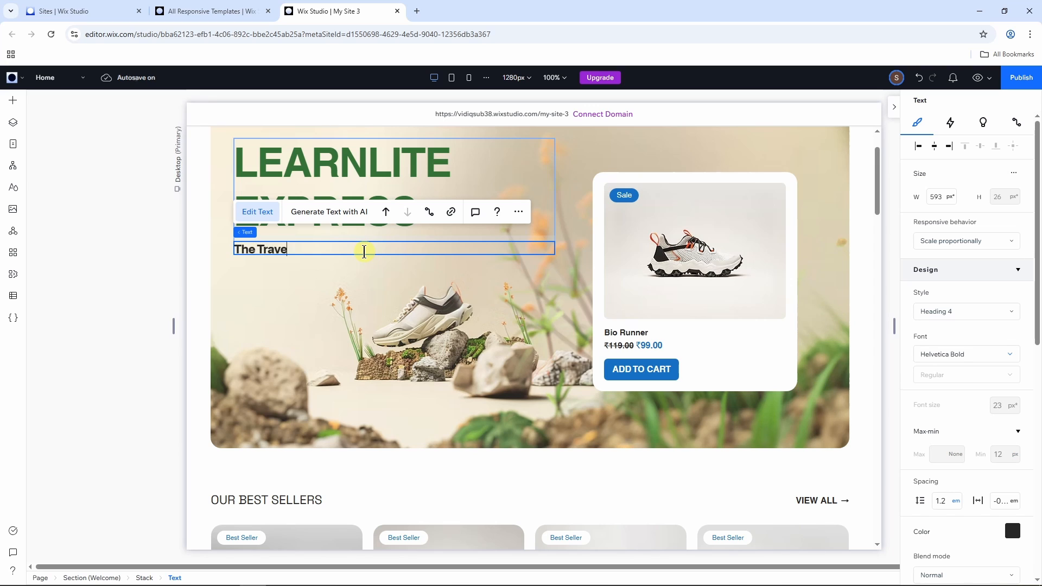
text(ler Shoes Which You Need!)
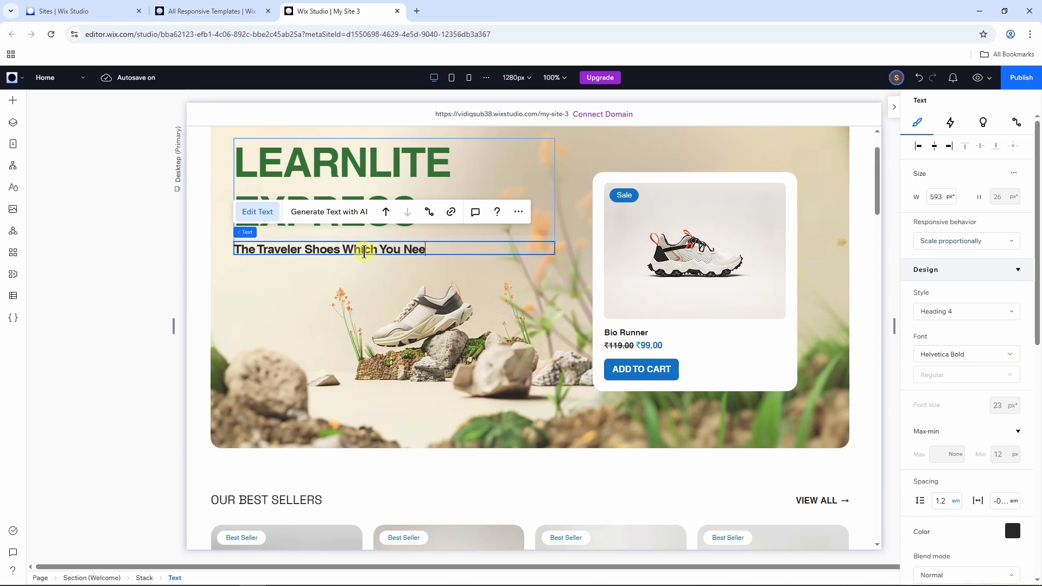
click(365, 277)
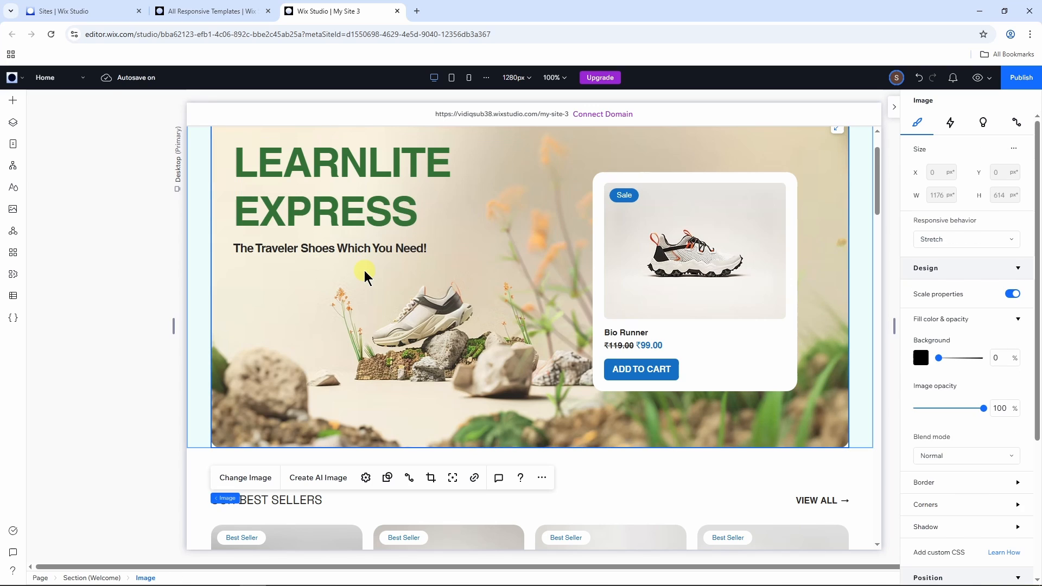
Step: Make the whole tagline under the hero heading italic
click(405, 249)
click(406, 249)
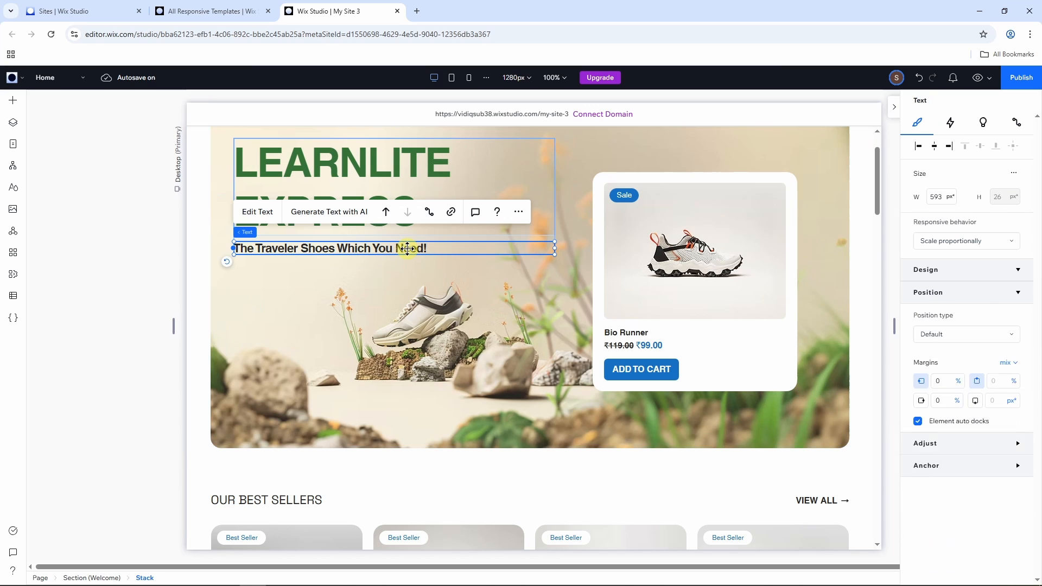
scroll(993, 298, down, 5)
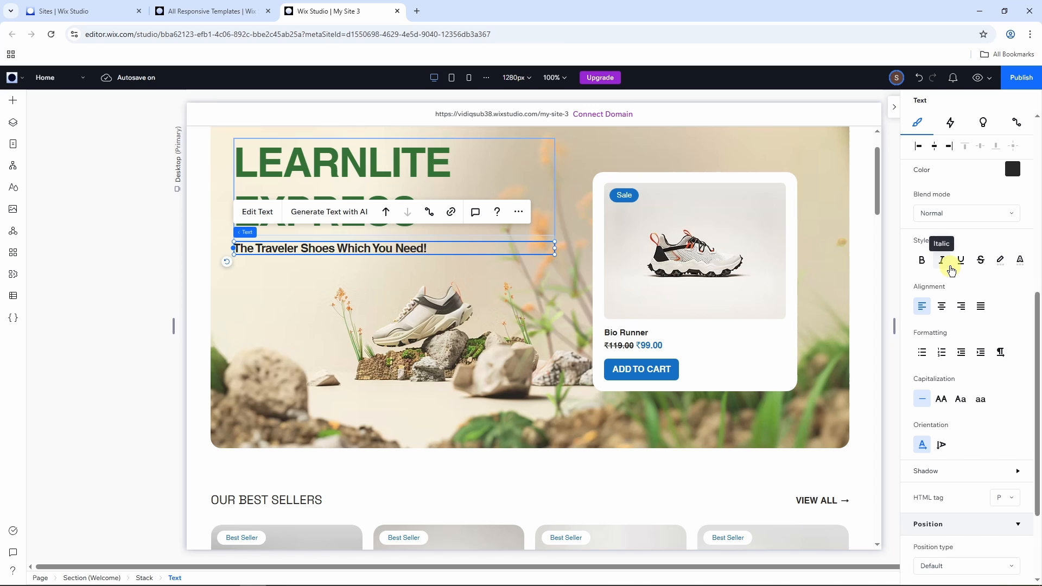
double_click(421, 249)
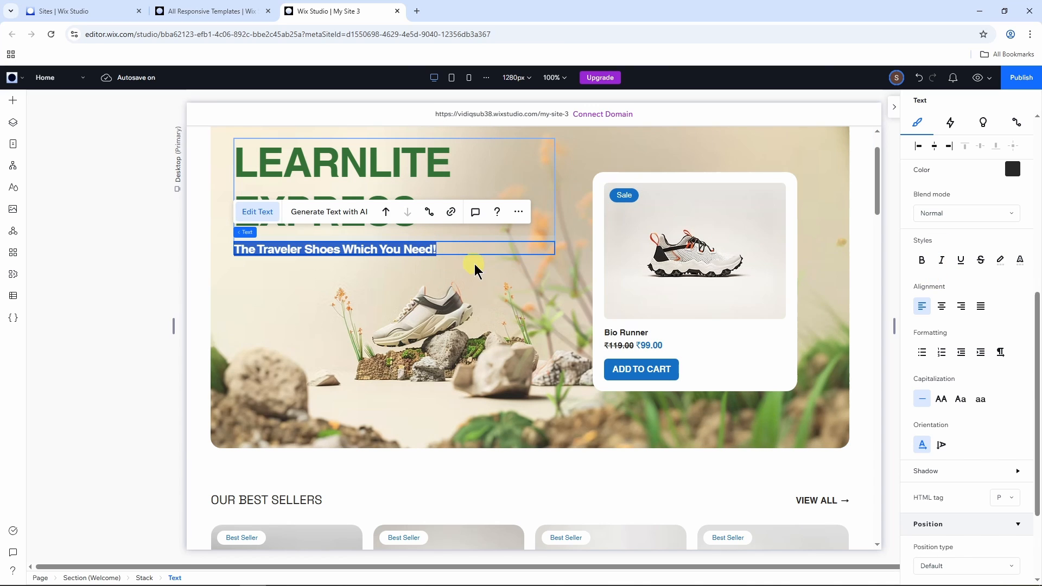
click(941, 265)
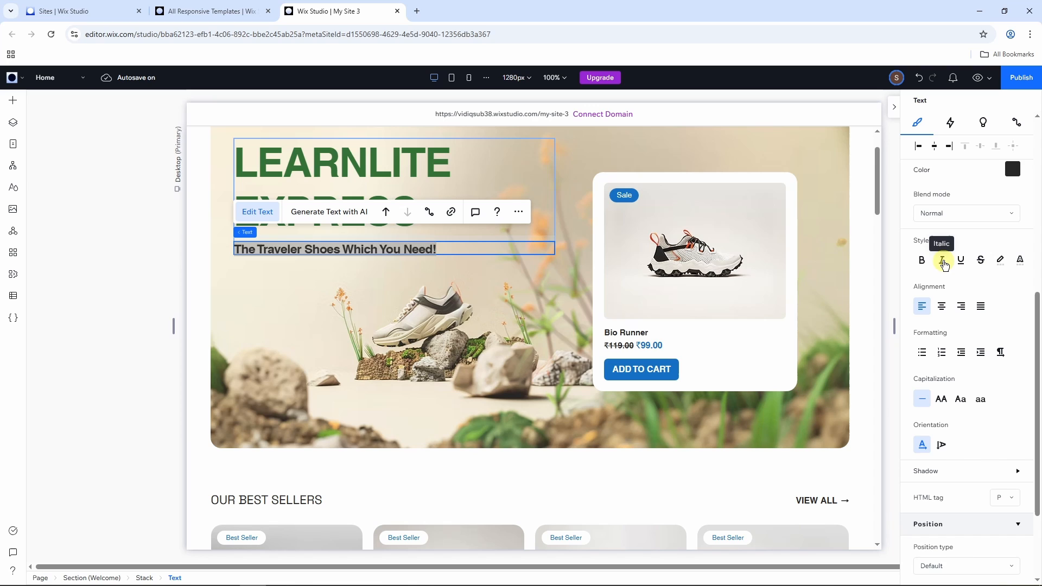
Step: Try center and right alignment on the hero tagline, and set it to justified
click(943, 308)
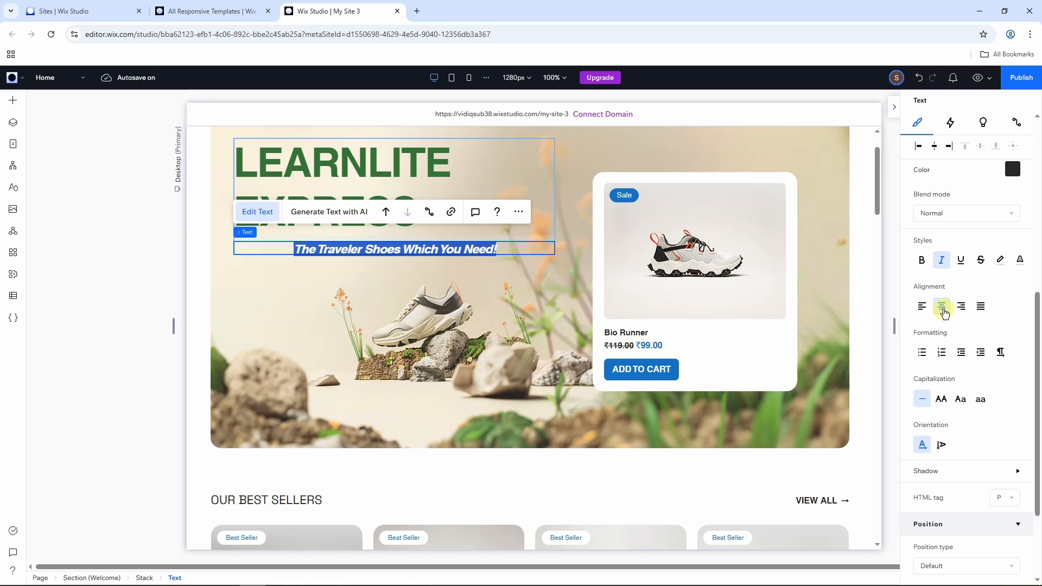
click(961, 307)
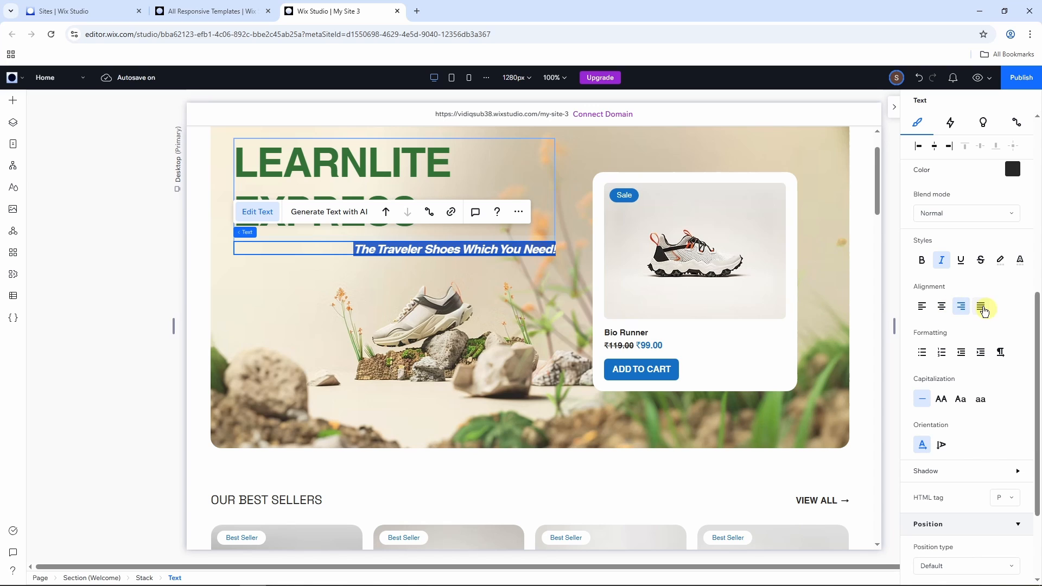
click(981, 307)
scroll(995, 258, down, 2)
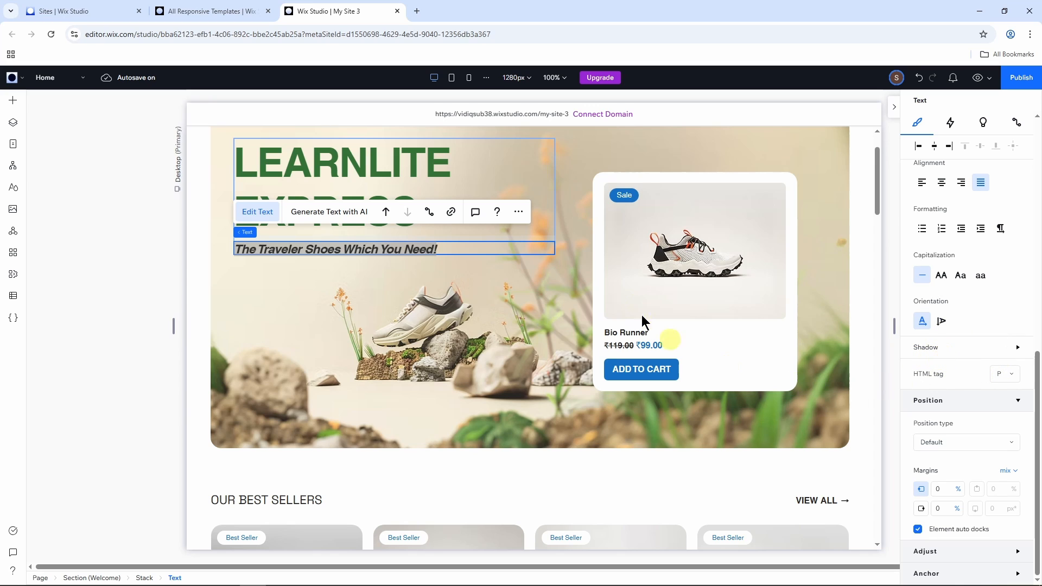
click(913, 208)
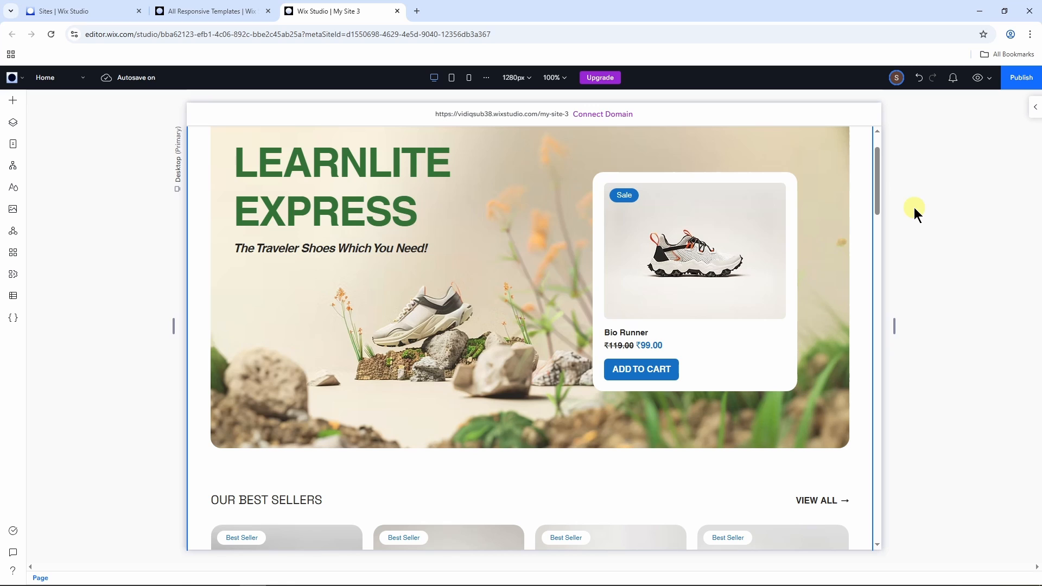
Step: Select the hero background image, look at the AI Image Creator for it and cancel without creating an image
scroll(903, 289, up, 2)
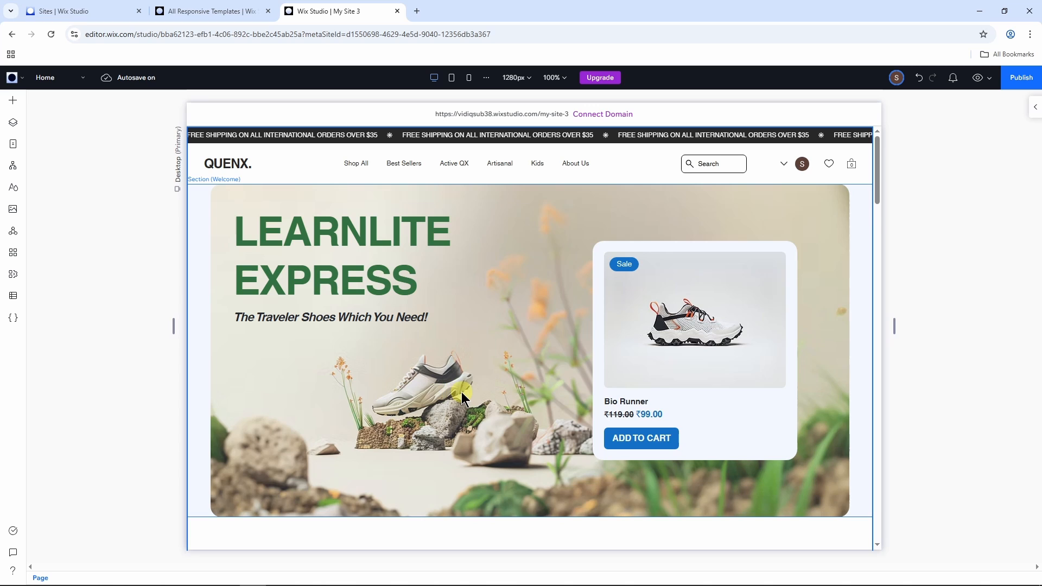
click(453, 369)
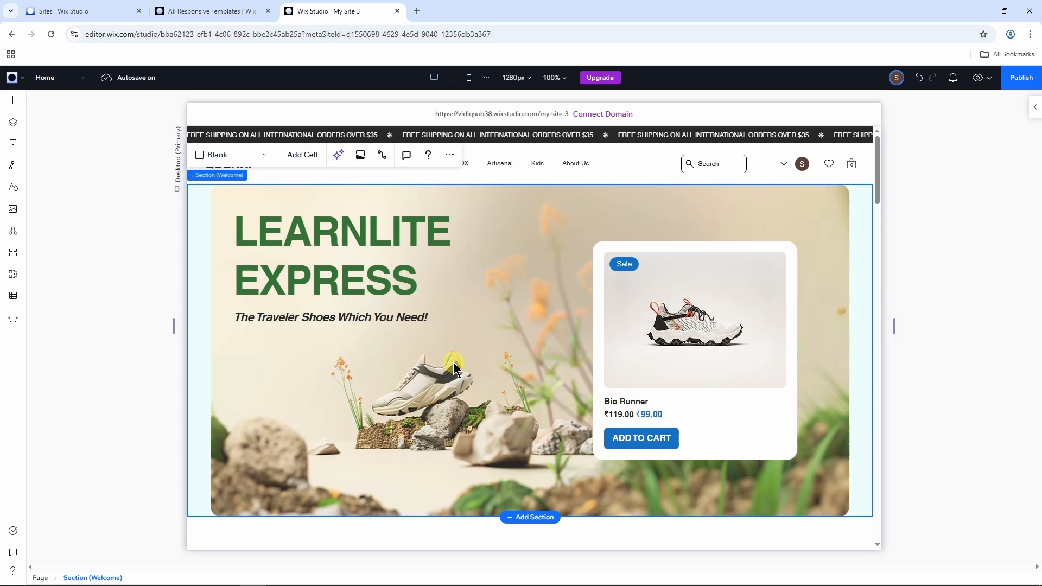
click(462, 360)
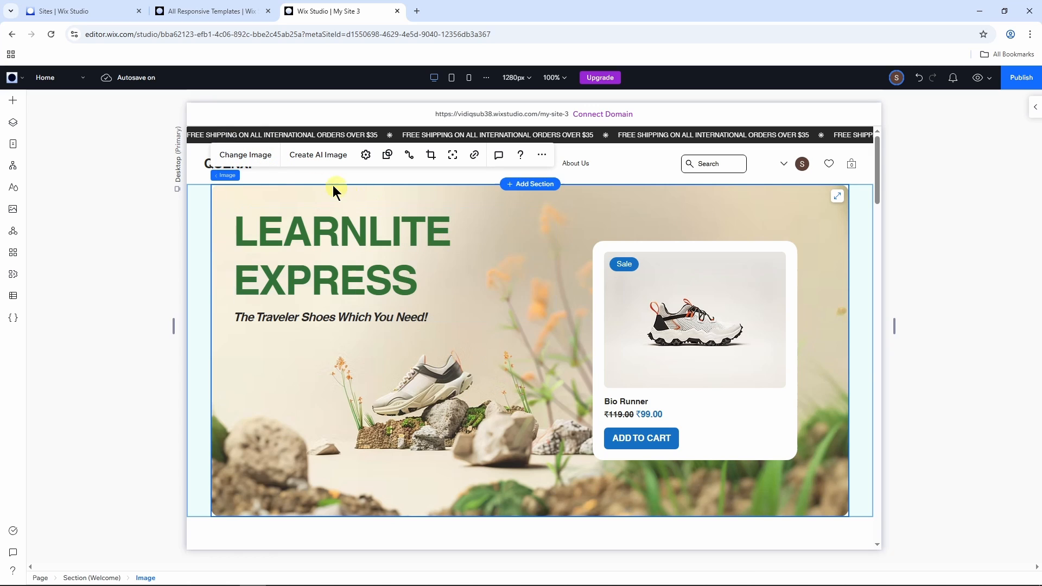
click(324, 158)
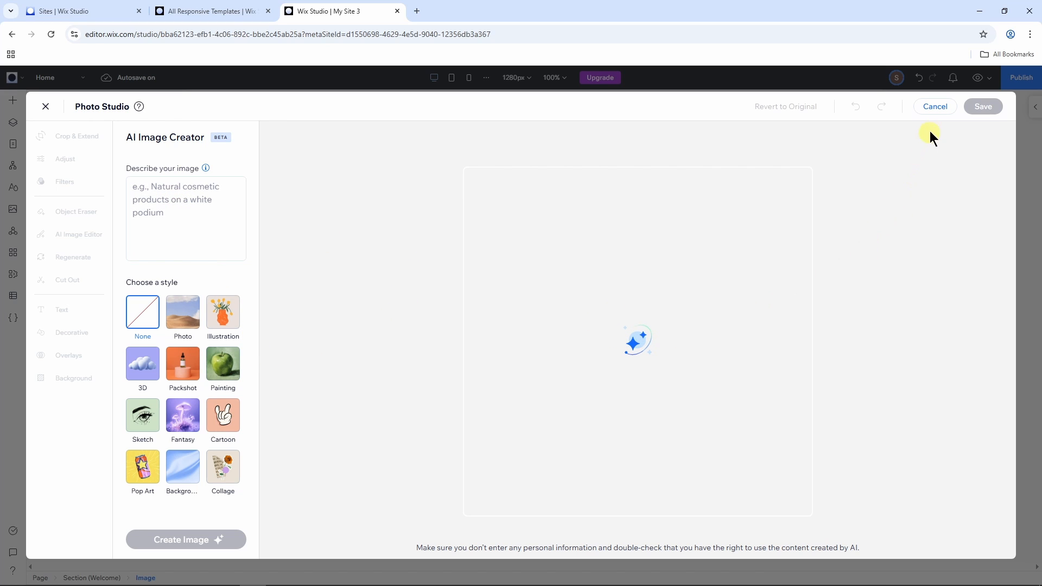
click(936, 108)
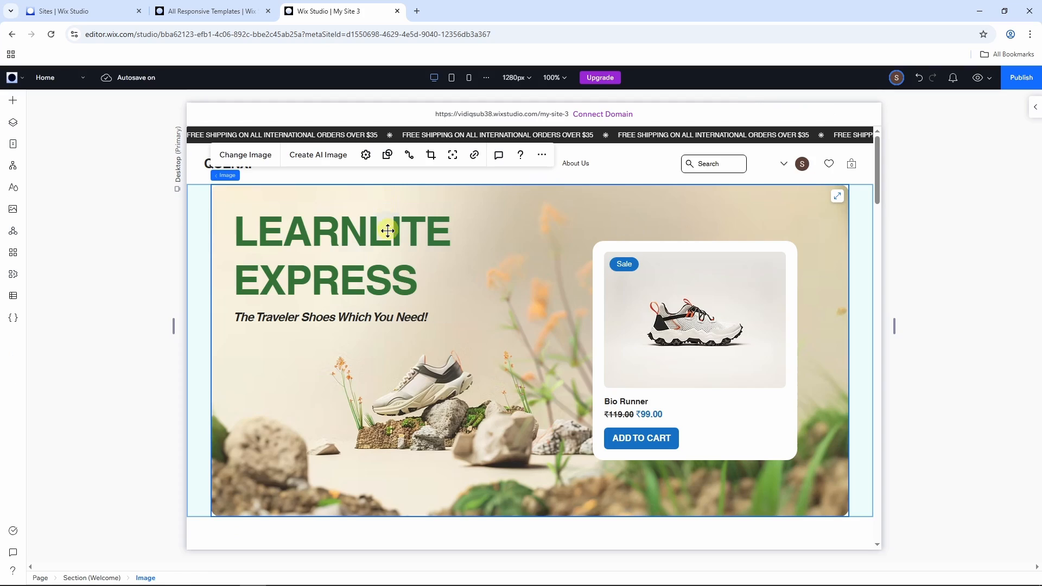
Step: Replace the hero background image with "Serene Hills with Warm Sunrise", uploaded from the computer's Downloads folder
click(259, 157)
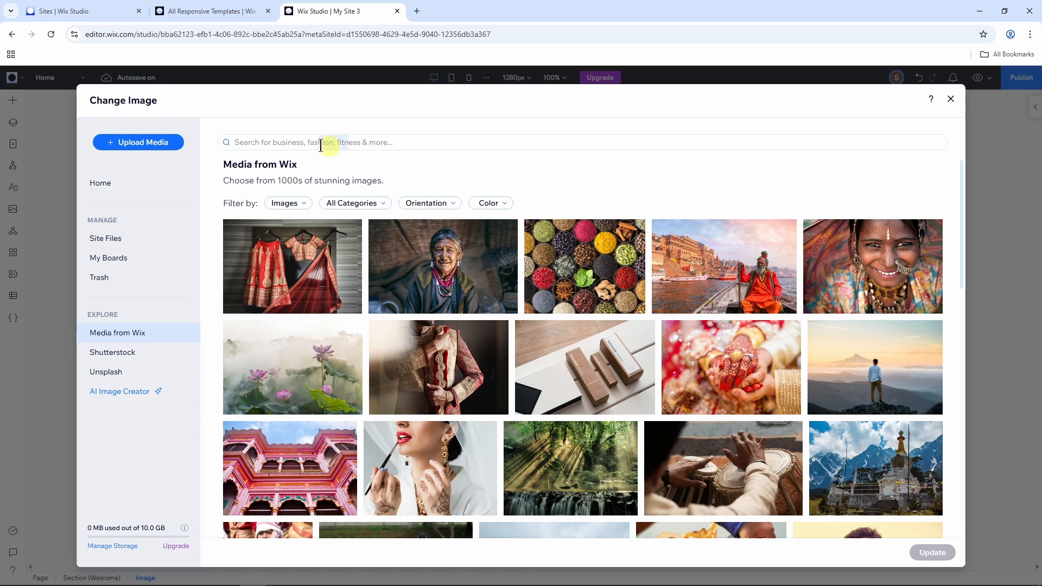
click(152, 146)
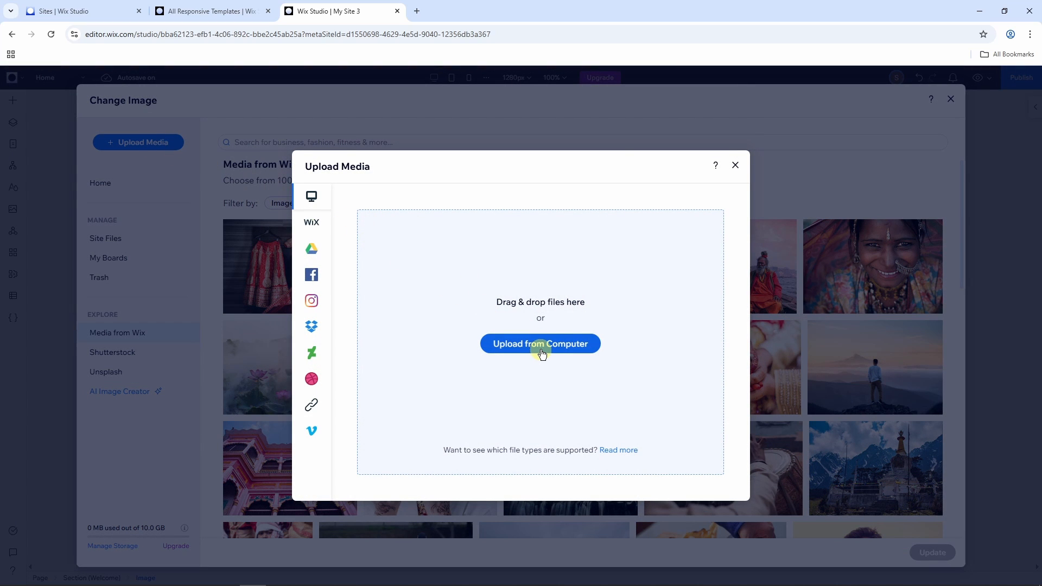
mouse_move(312, 254)
click(547, 350)
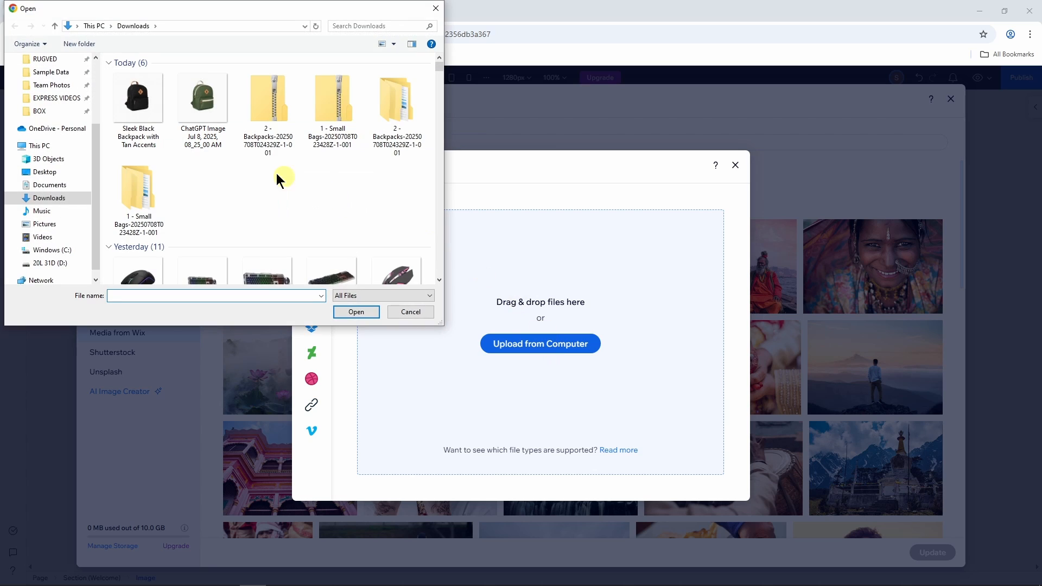
scroll(275, 175, down, 3)
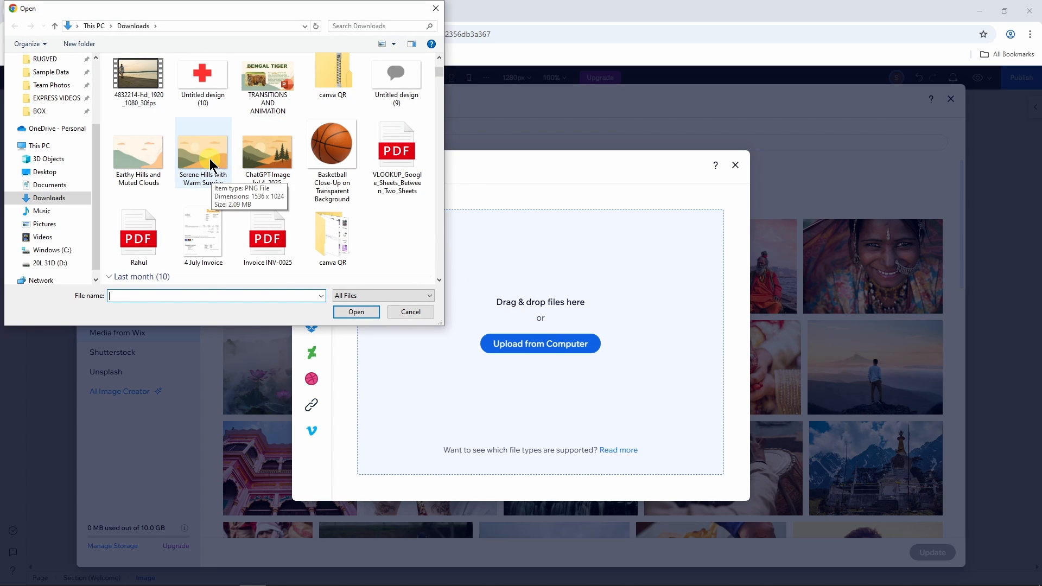
click(217, 175)
click(366, 312)
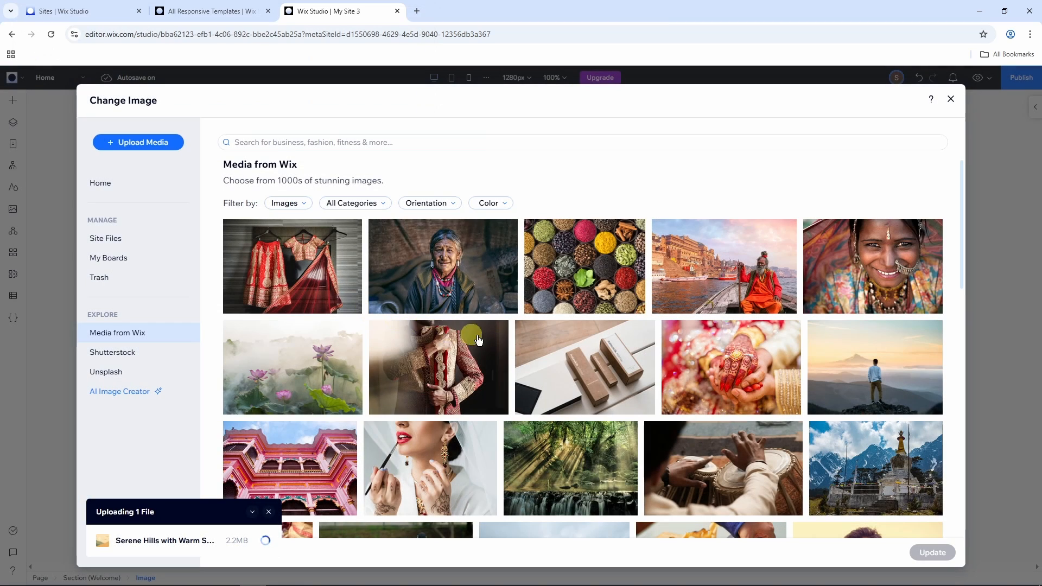
click(231, 525)
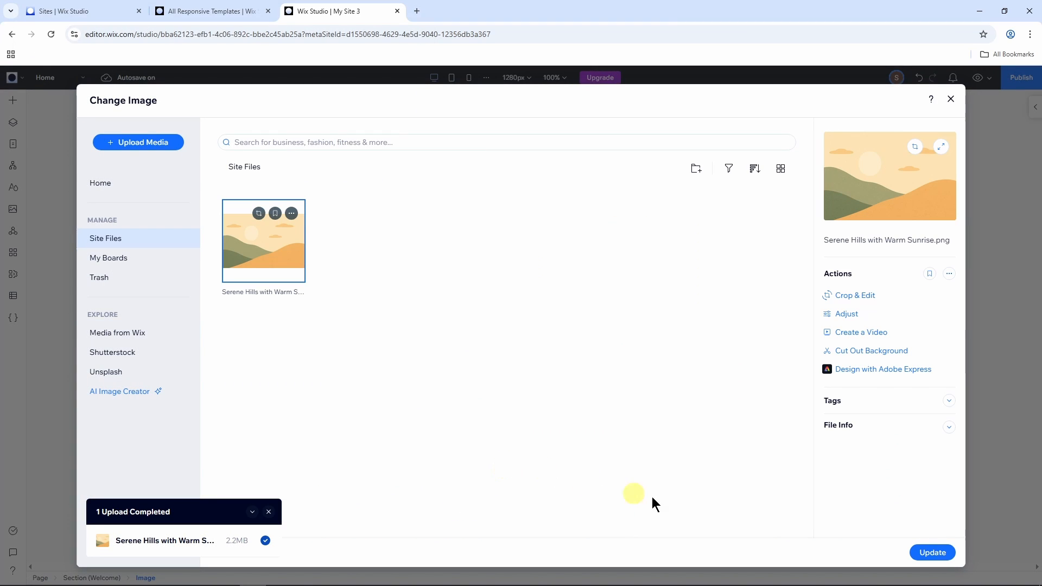
click(922, 551)
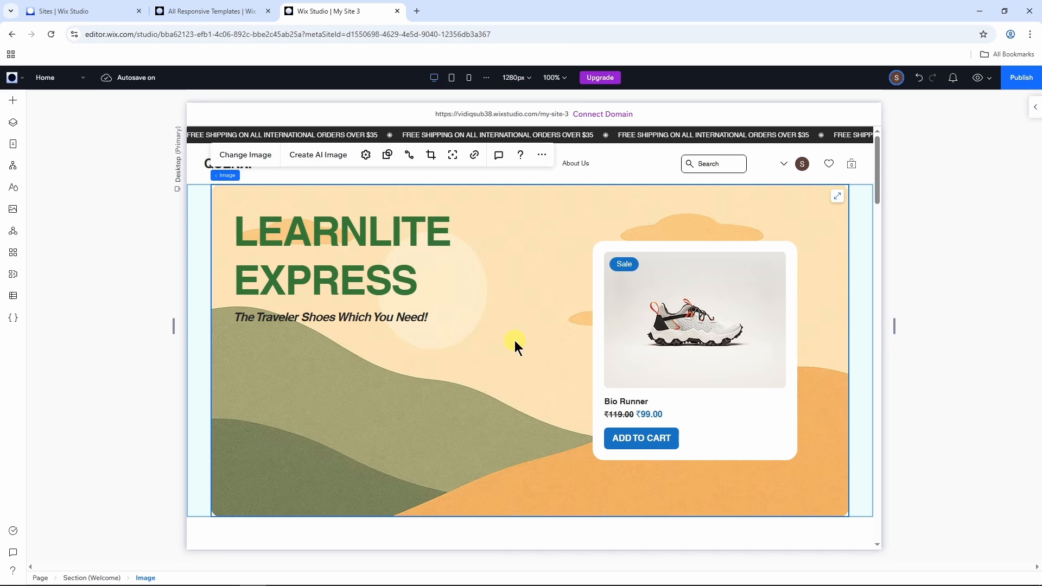
Step: Look through the adjustment options and color filters for the hero background image in Photo Studio, and save without applying any
click(366, 156)
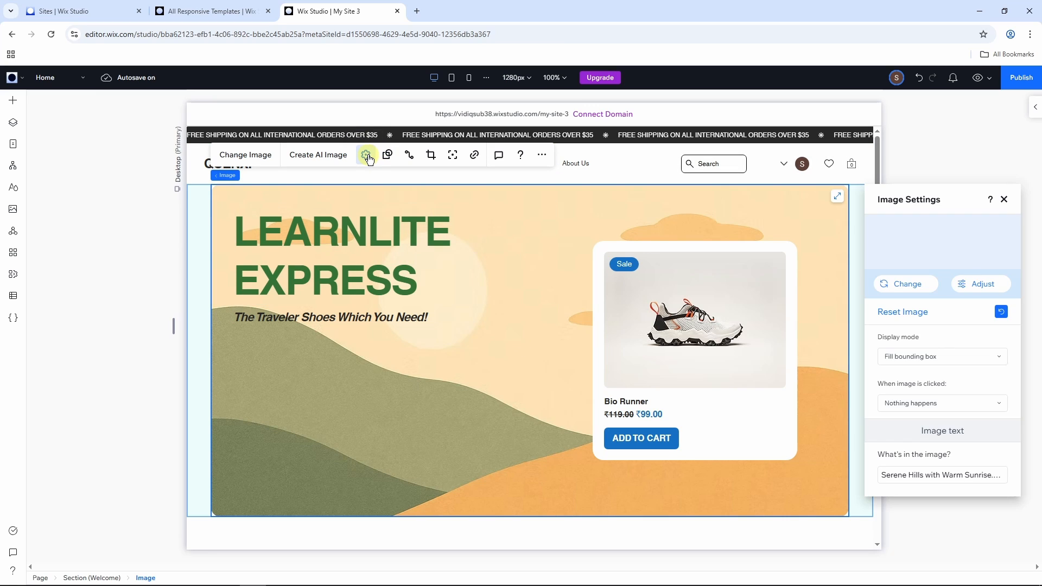
click(982, 285)
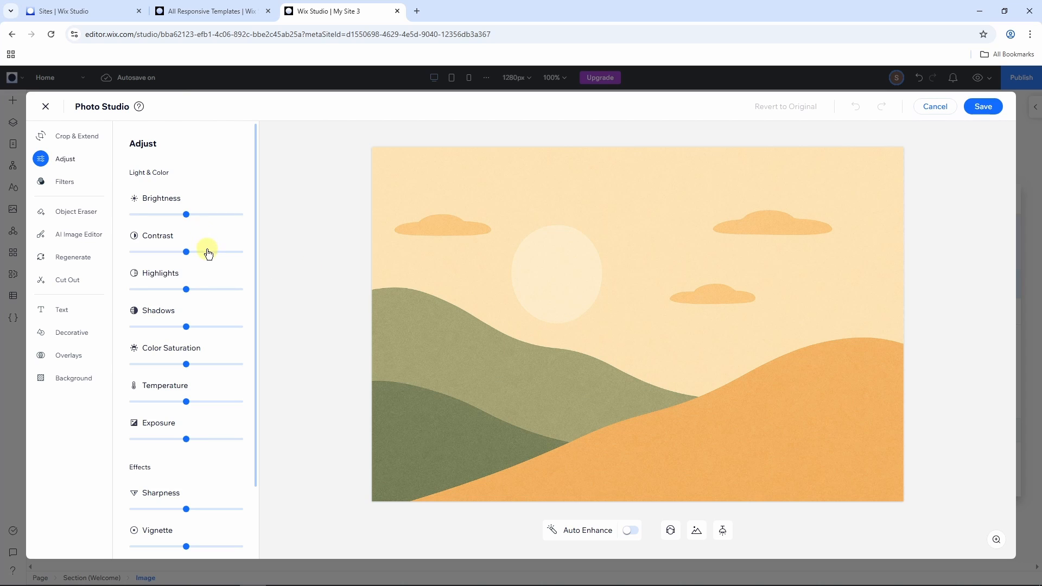
scroll(209, 253, down, 2)
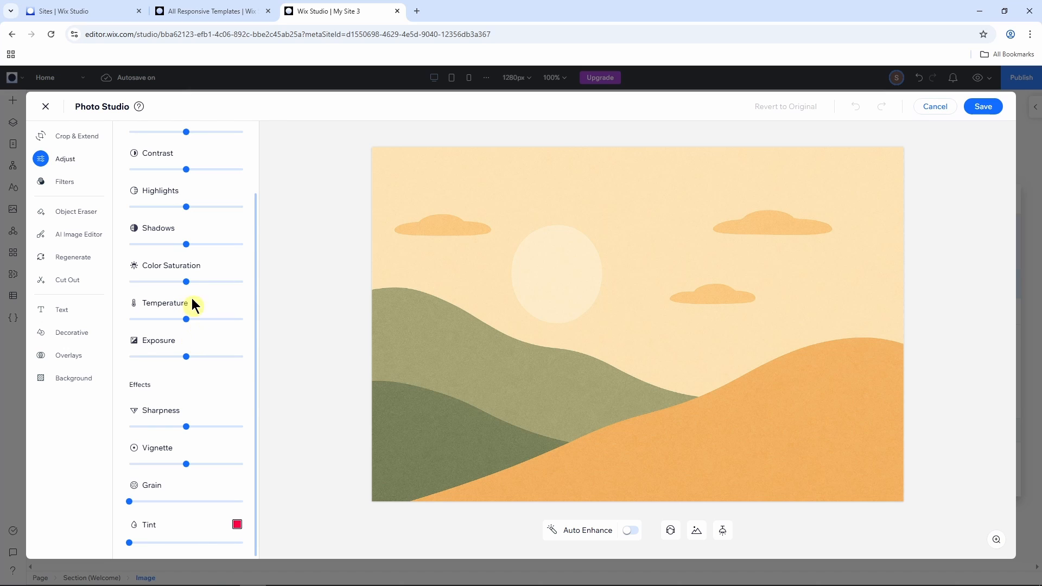
click(61, 181)
scroll(217, 303, down, 1)
scroll(214, 318, up, 2)
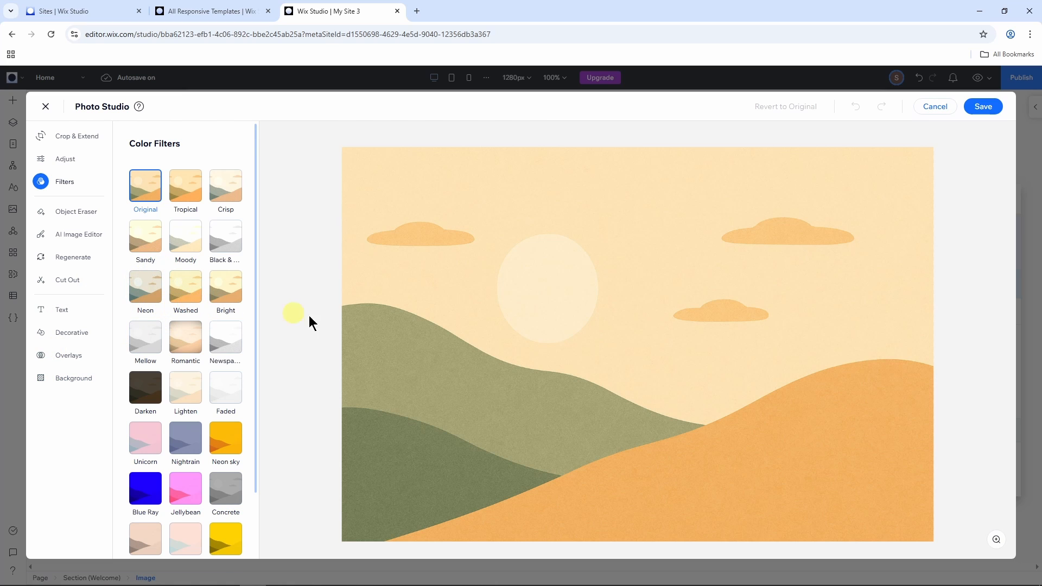
click(980, 108)
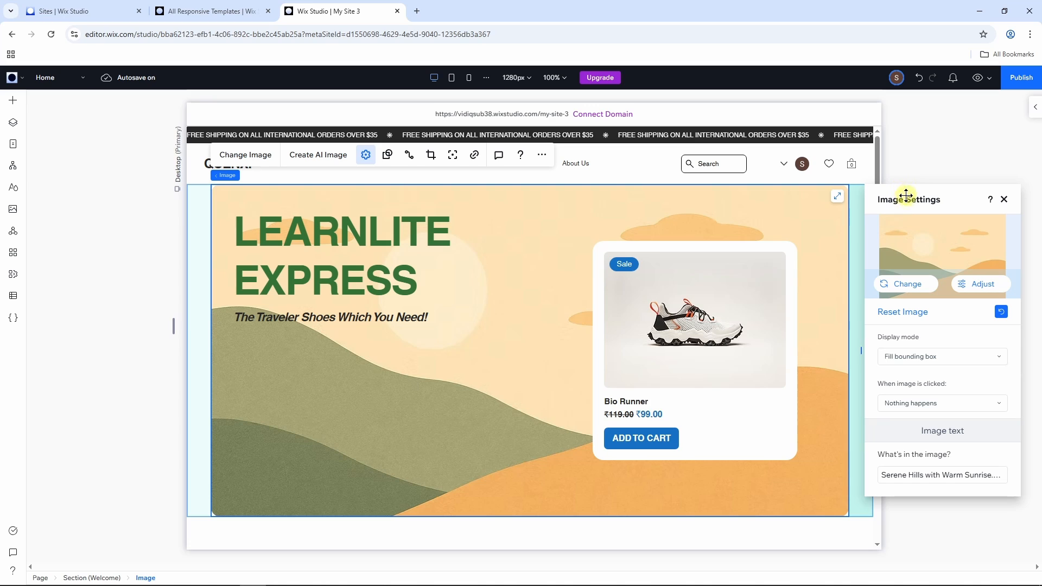
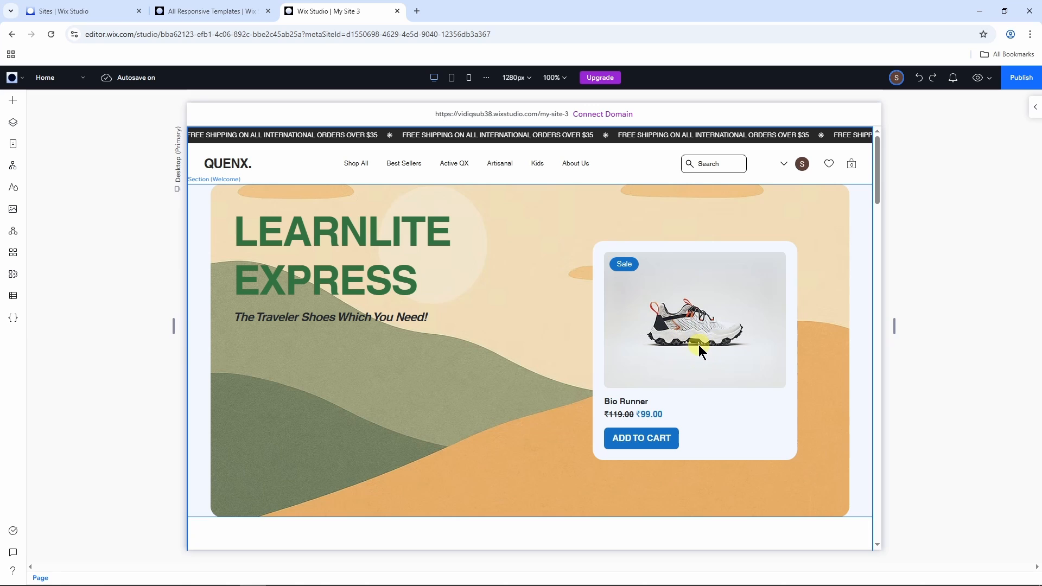
Step: Delete the Bio Runner product card container from the hero section
click(737, 397)
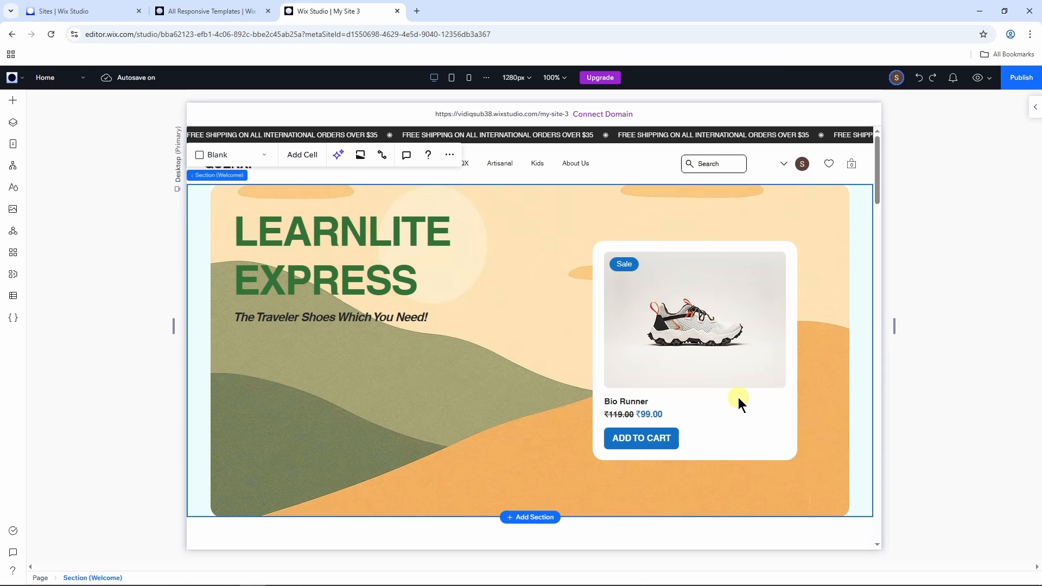
click(738, 398)
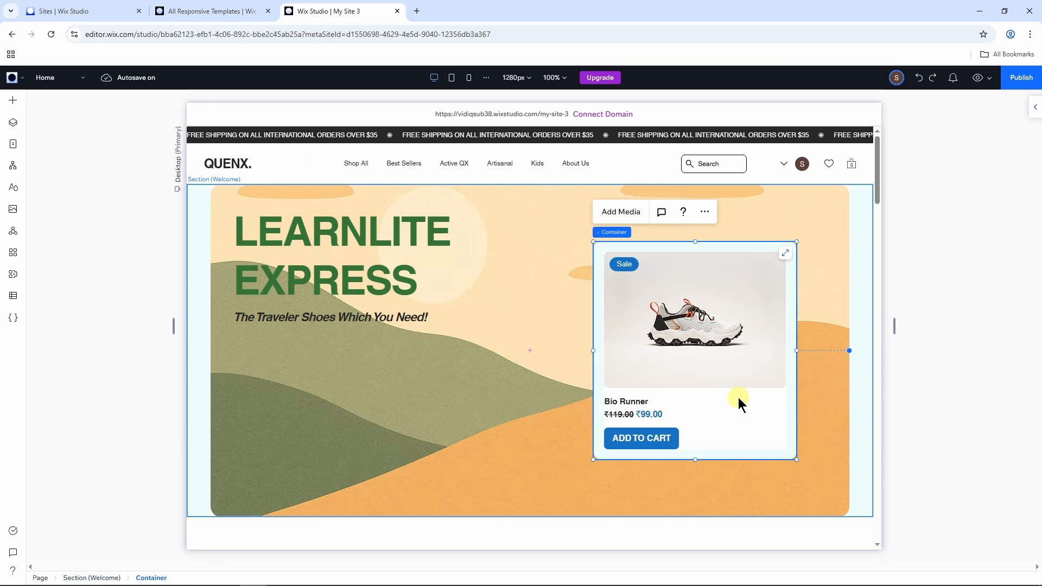
click(704, 212)
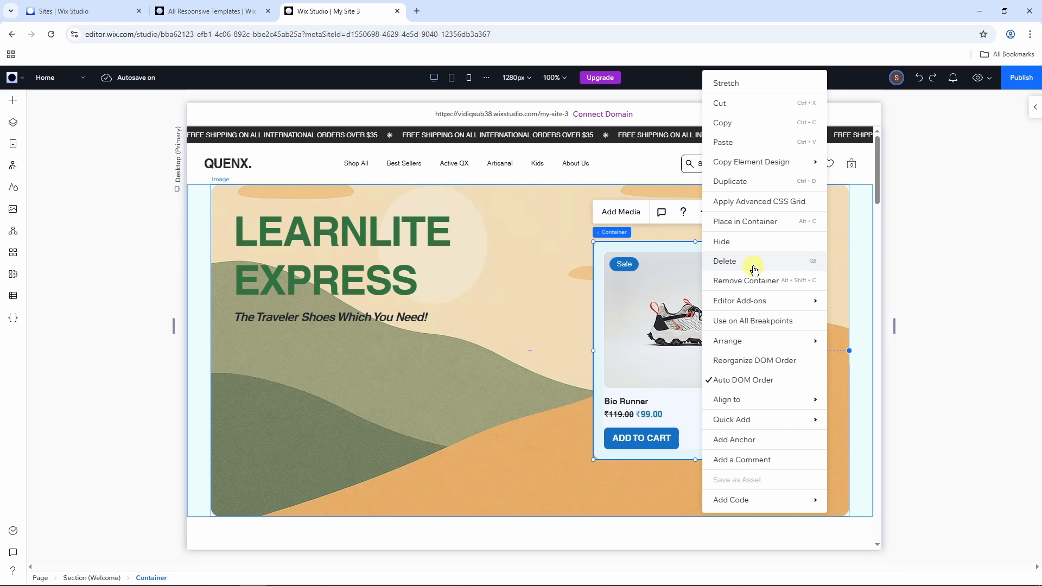
mouse_move(761, 404)
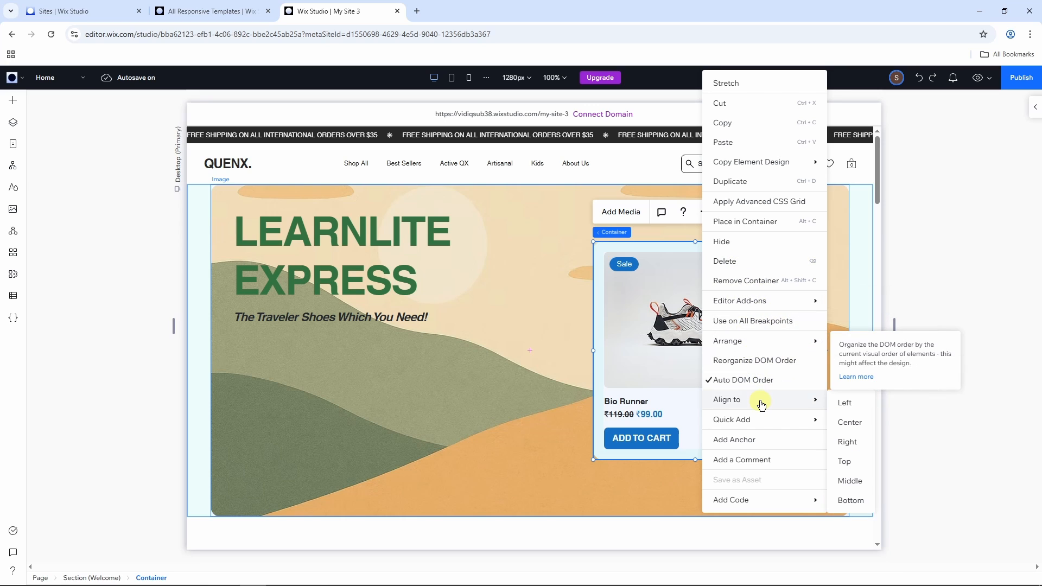
click(747, 261)
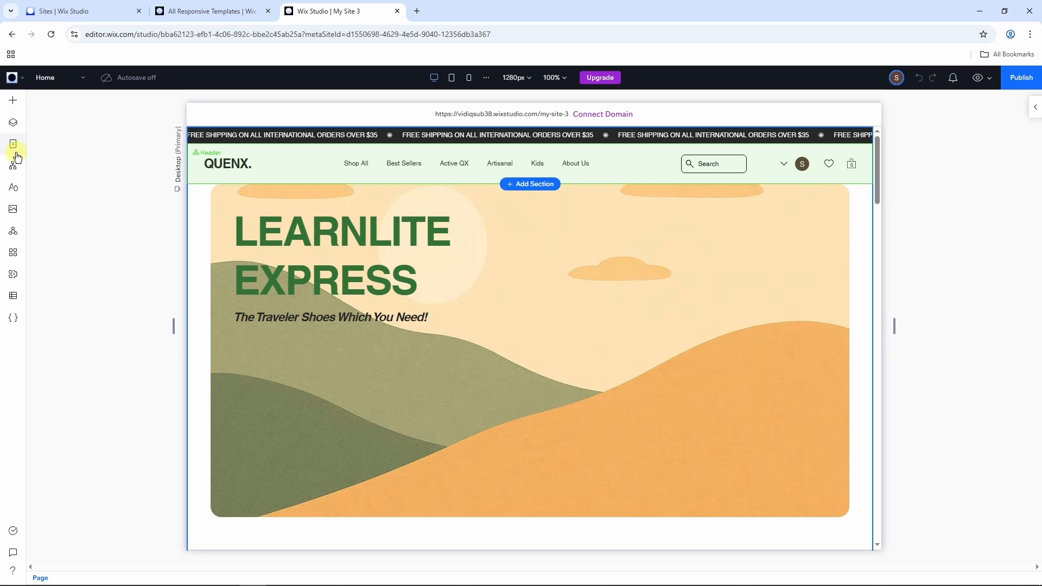
Step: Add a video element over the empty area beside the hero text and enlarge it to about 250 px wide
click(14, 102)
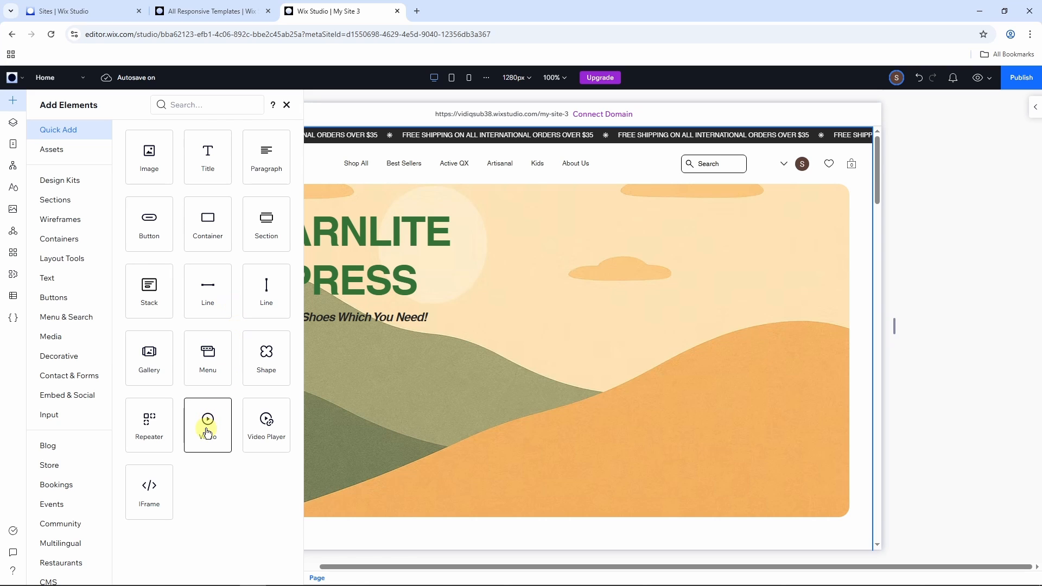
drag(211, 423, 694, 337)
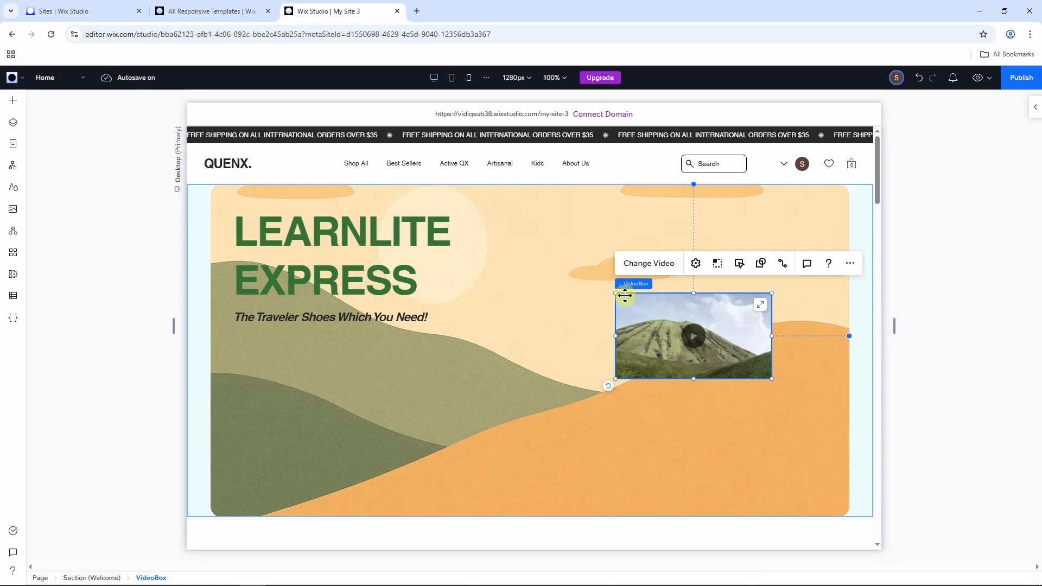
drag(615, 293, 514, 246)
drag(702, 304, 735, 330)
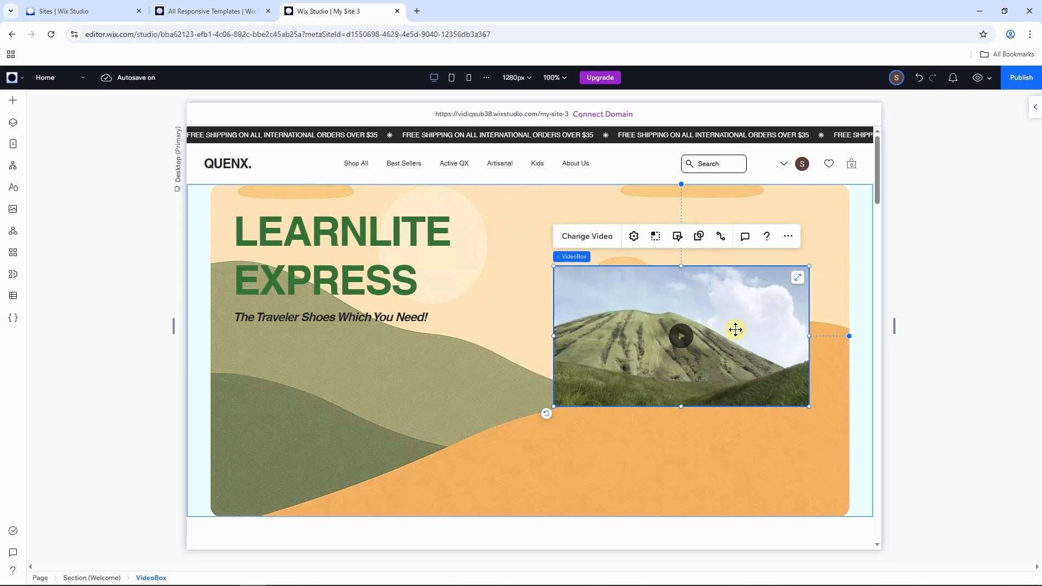
Step: Look at the replacement video choices without changing the video, and set its play button to the rounded-rectangle style
click(595, 241)
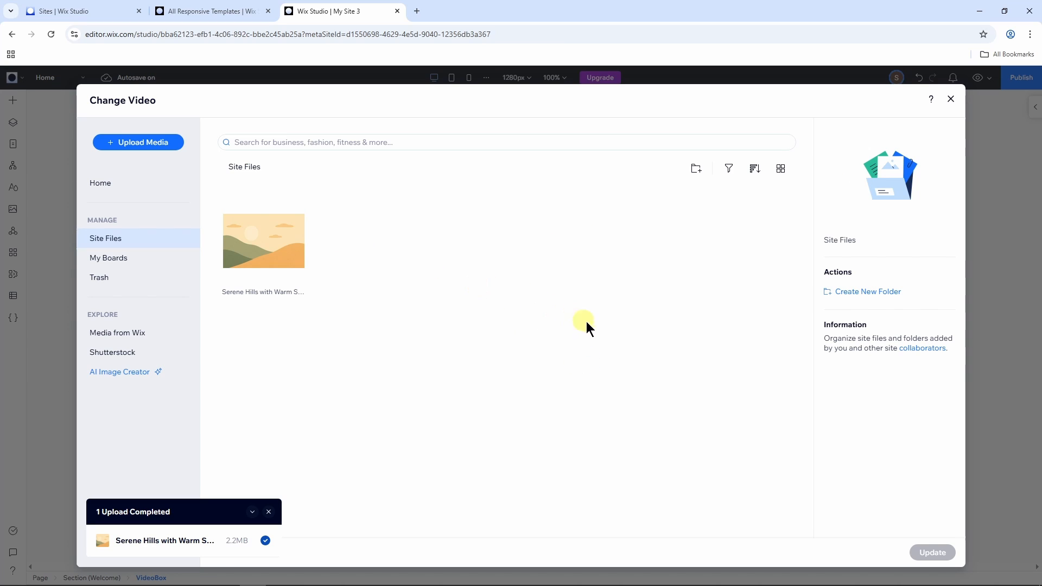
click(952, 99)
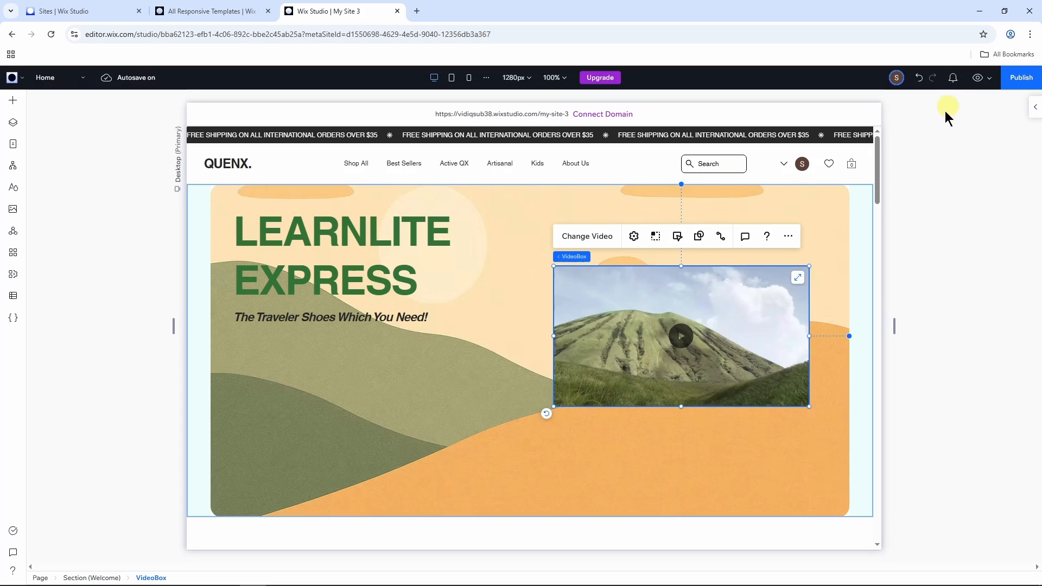
click(681, 337)
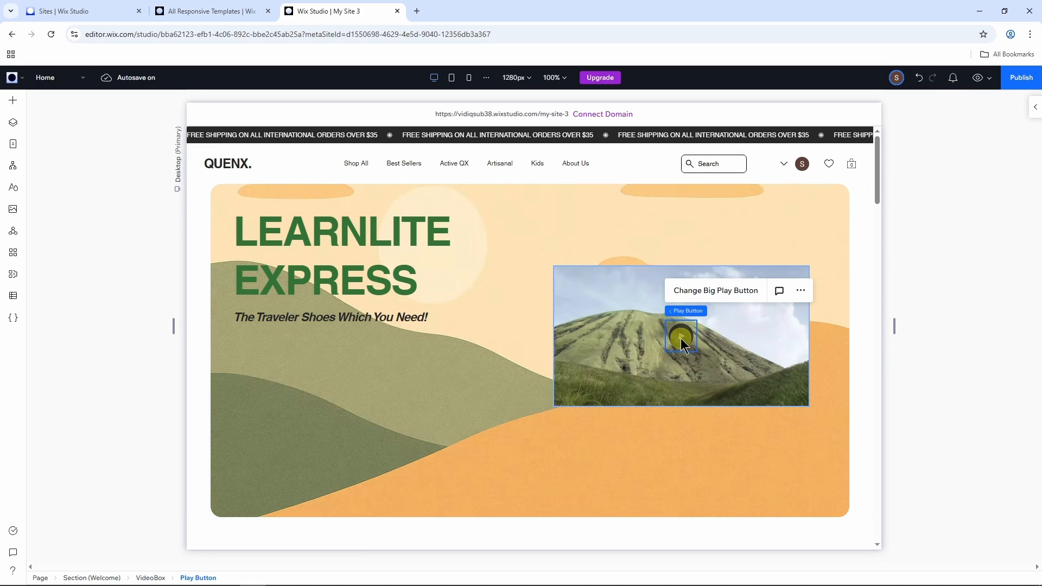
click(716, 291)
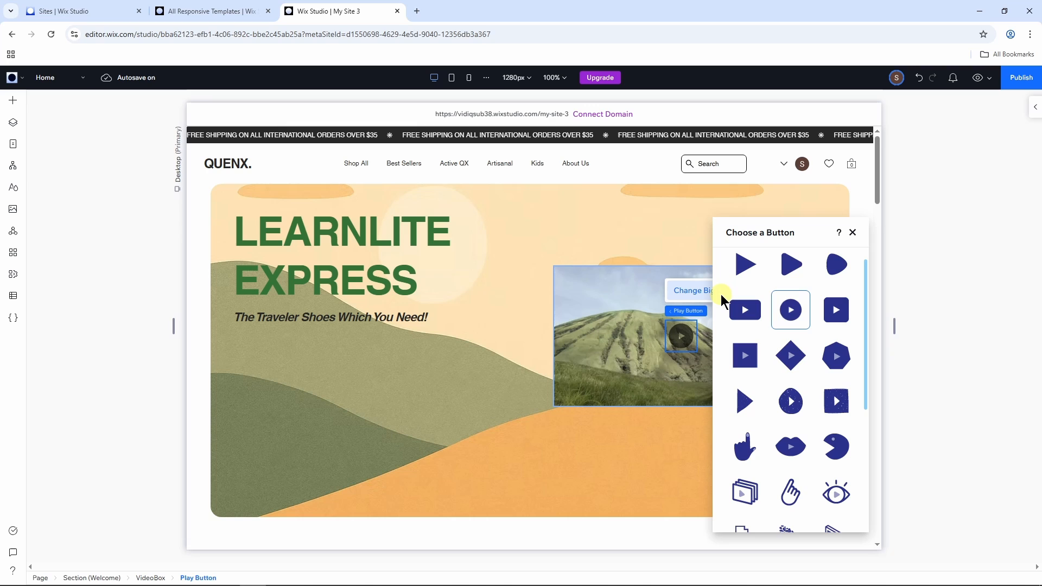
click(747, 311)
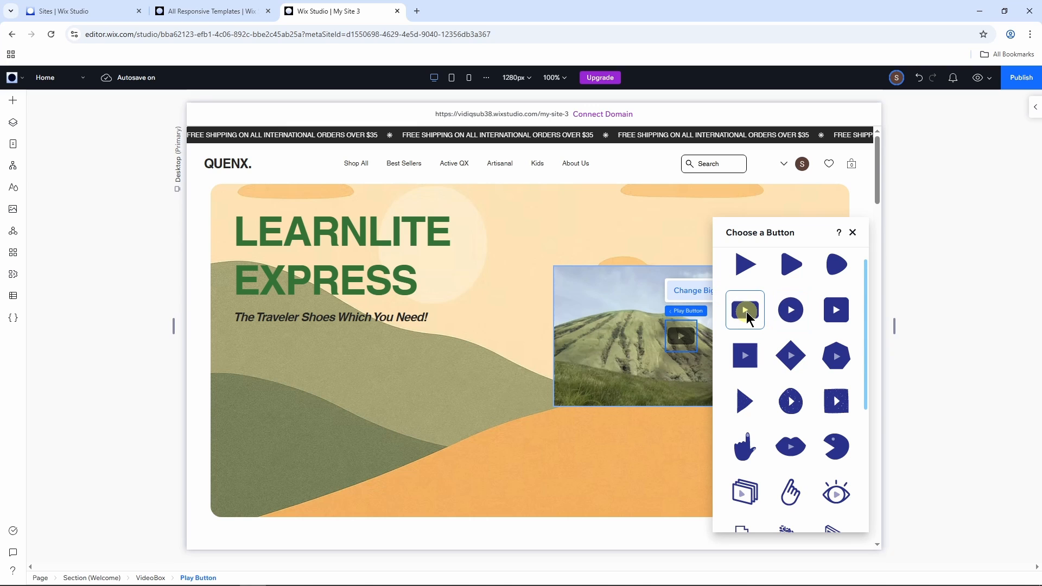
click(852, 233)
click(867, 284)
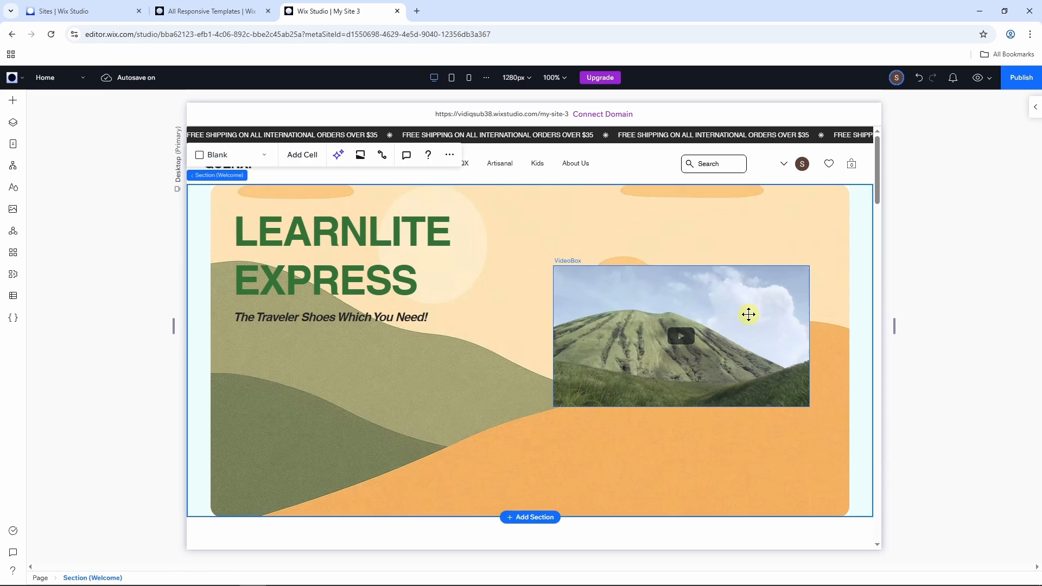
Step: Reorder the Home page layers so that the Products section sits above the Welcome section
click(832, 325)
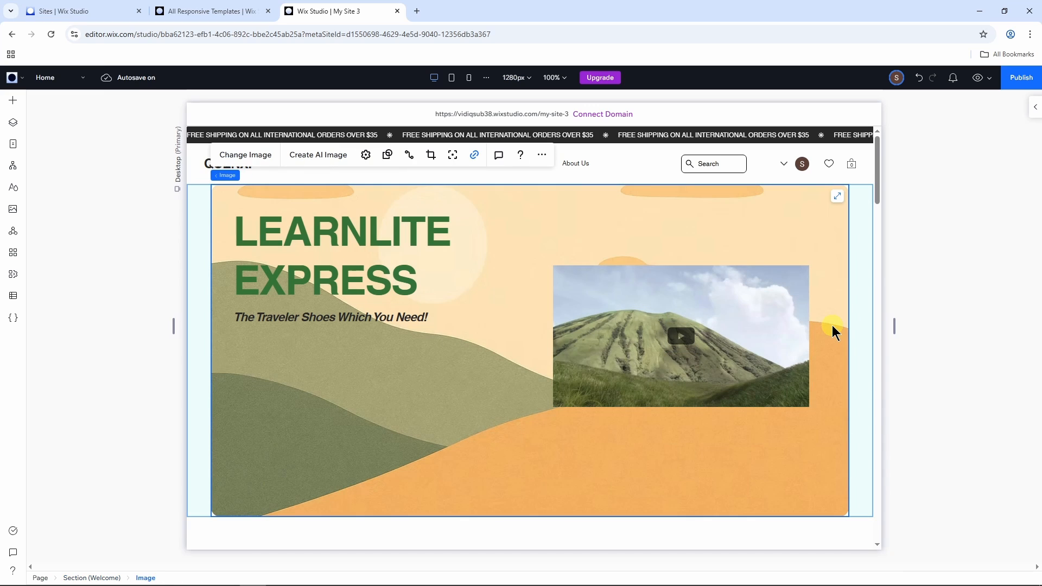
click(12, 123)
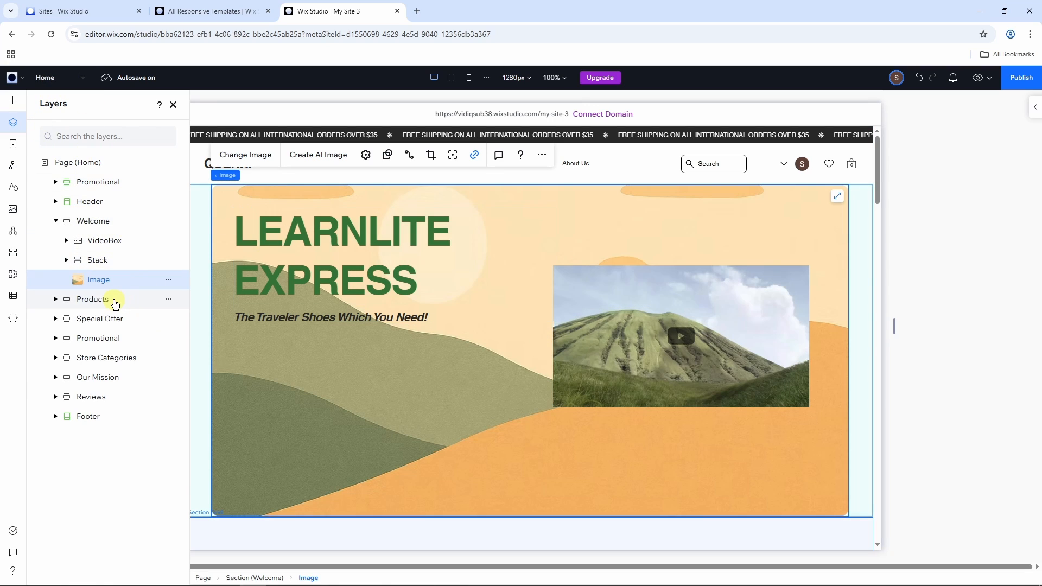
scroll(469, 328, down, 5)
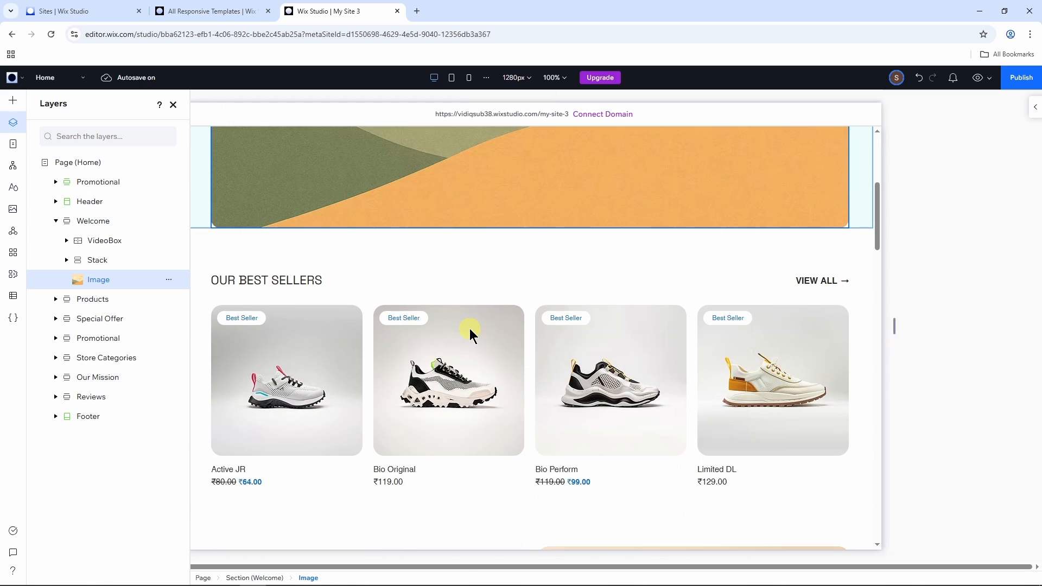
scroll(382, 305, down, 3)
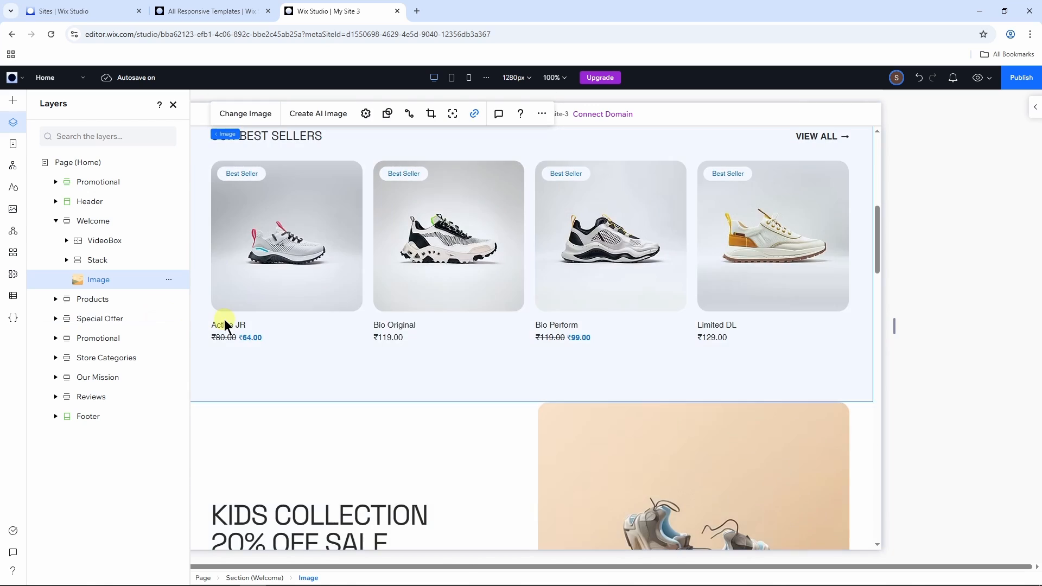
scroll(224, 319, up, 3)
scroll(473, 356, up, 5)
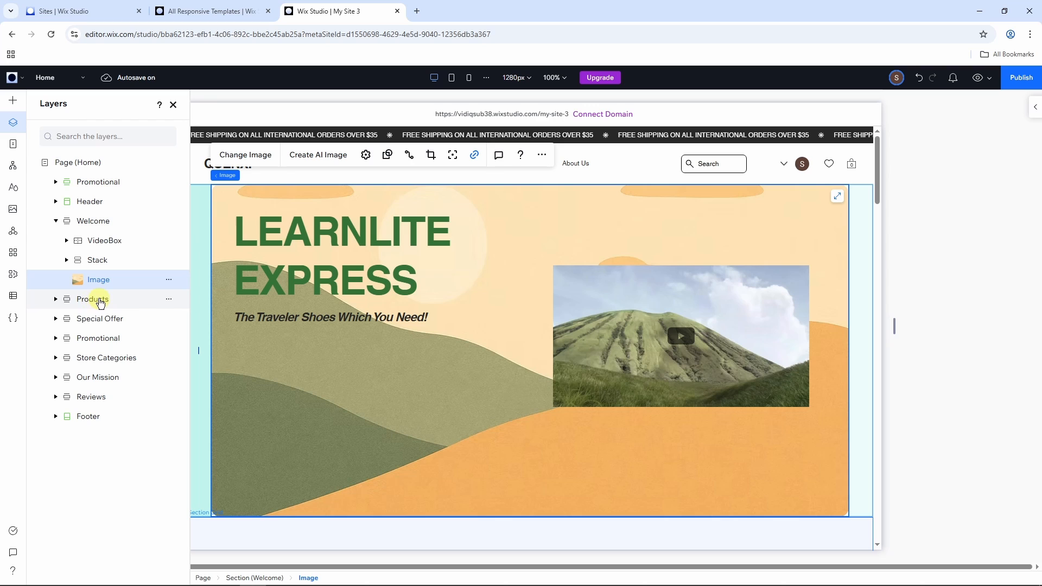
drag(102, 304, 91, 217)
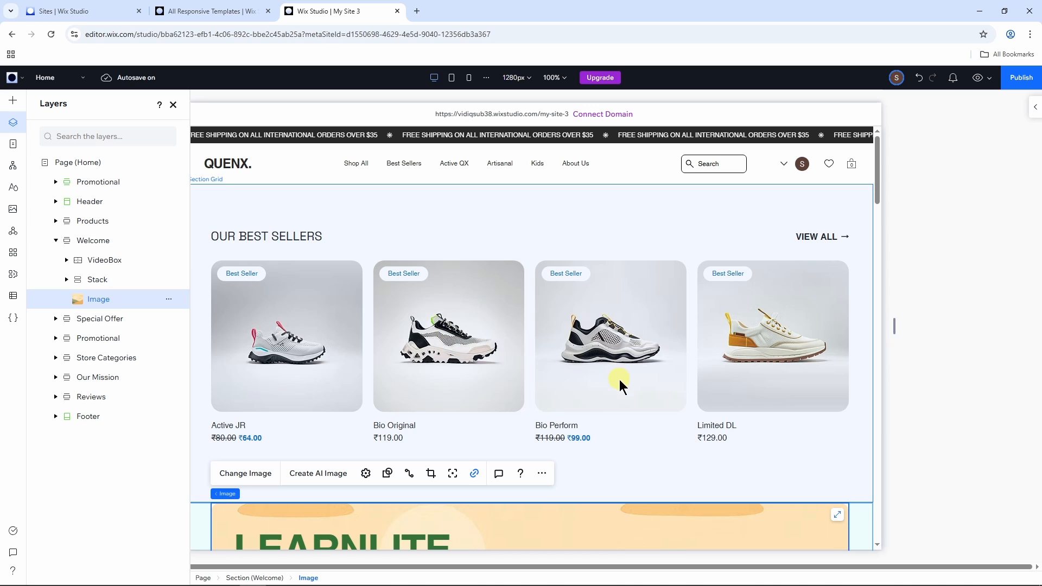
Step: Add a new blank section between the Products and Welcome sections
scroll(622, 382, down, 4)
scroll(629, 390, up, 3)
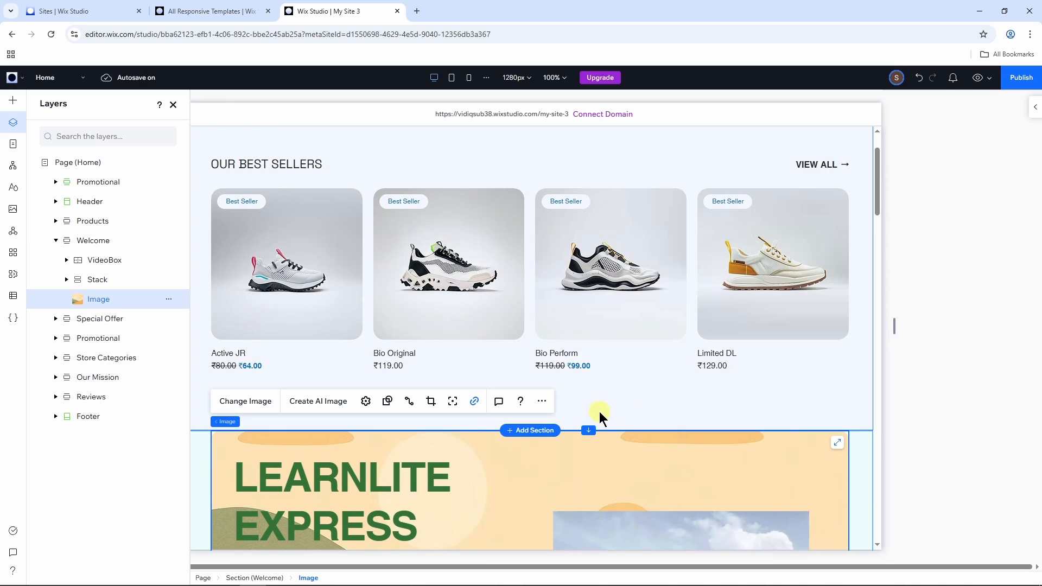
click(524, 433)
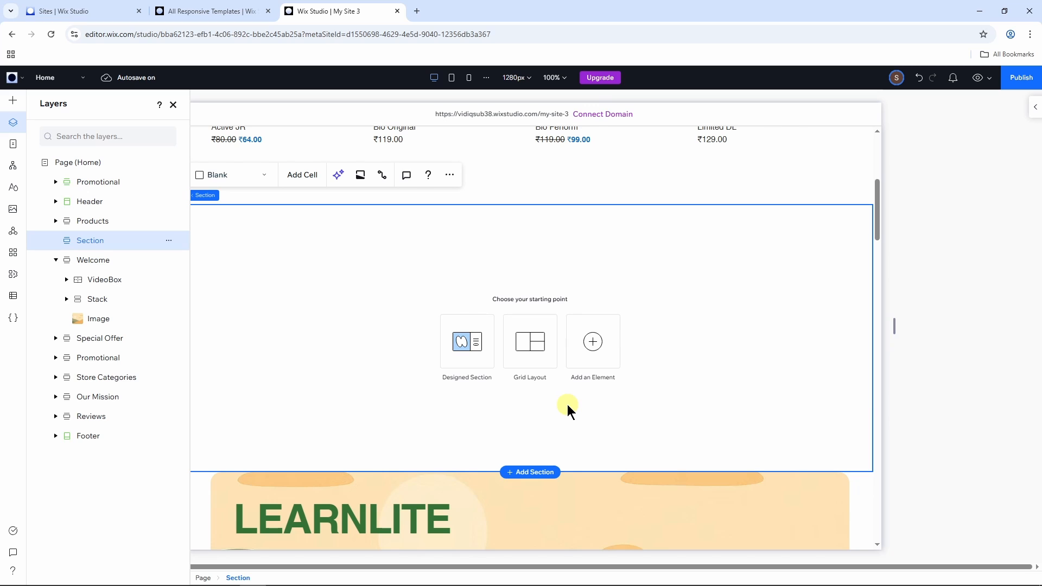
Step: Insert the green draped-fabric single image from the Media elements into the new section and set it as the section background
click(594, 342)
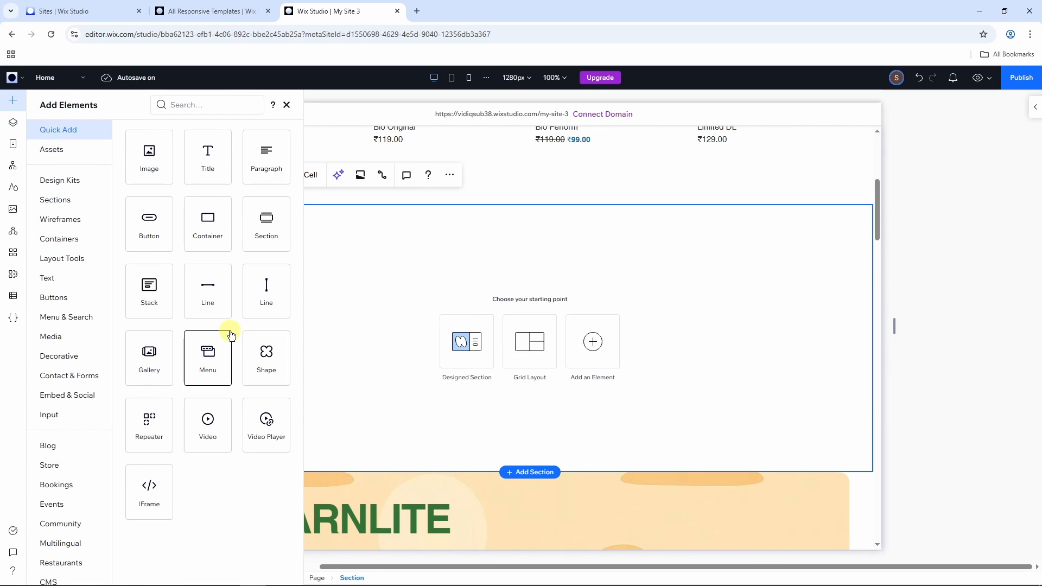
scroll(71, 298, down, 1)
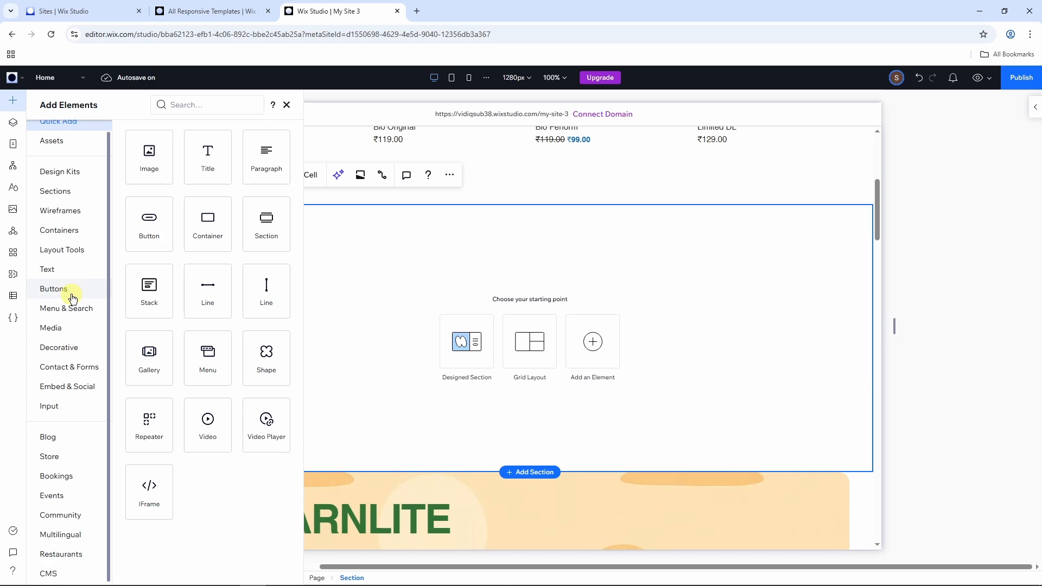
click(61, 331)
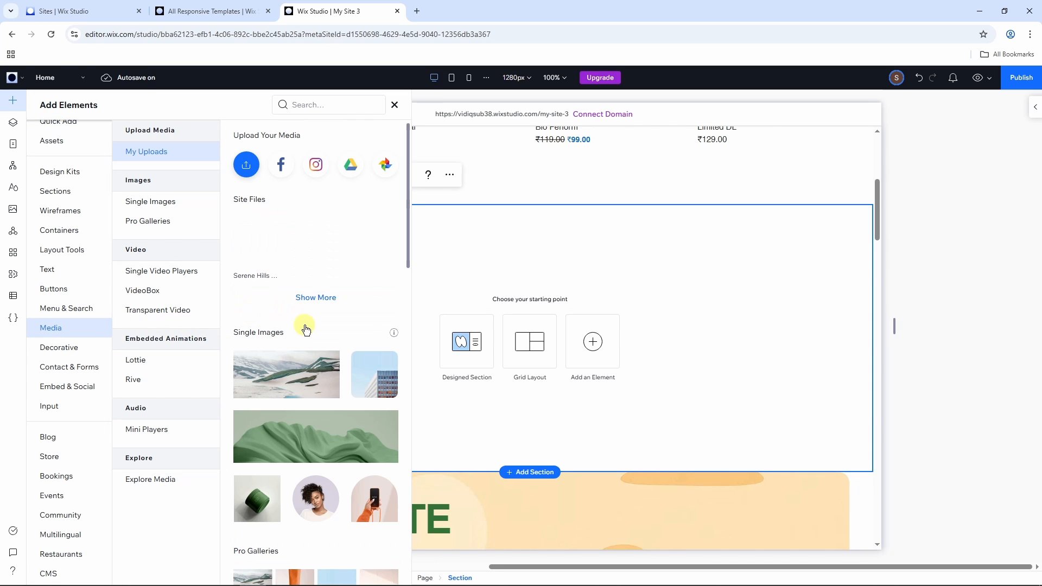
scroll(330, 333, down, 2)
scroll(330, 333, down, 1)
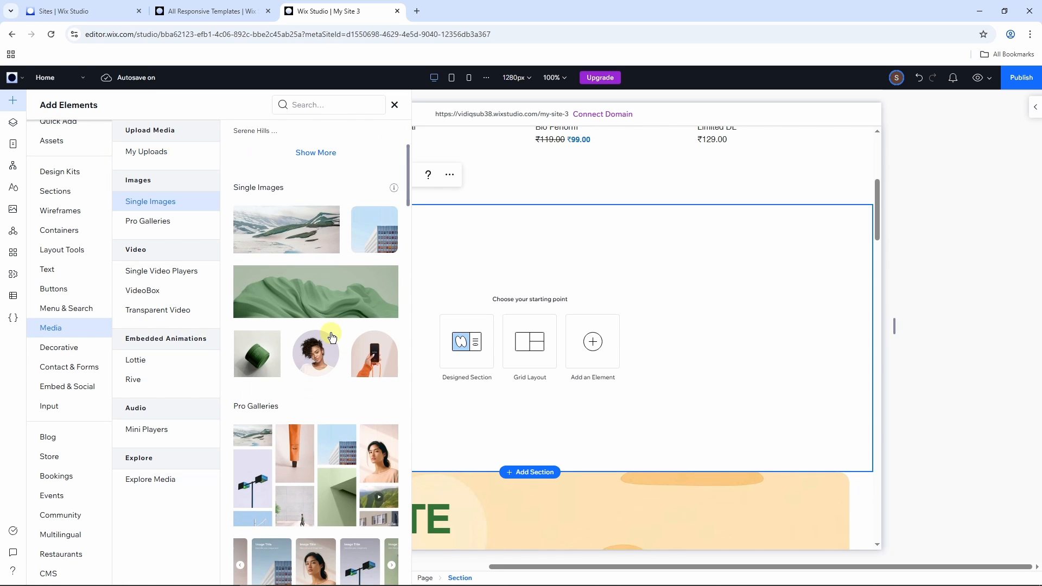
click(324, 302)
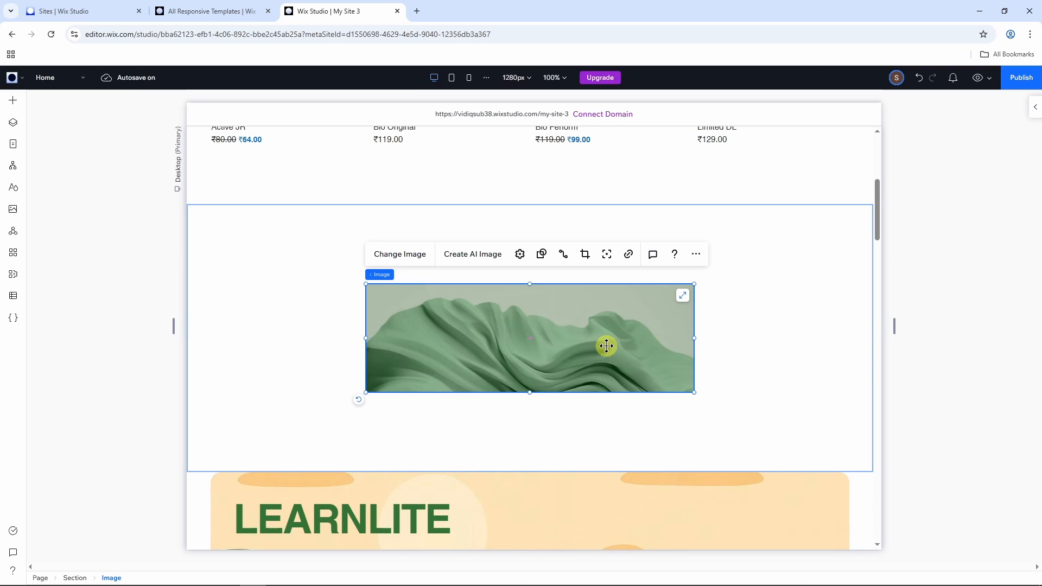
click(683, 296)
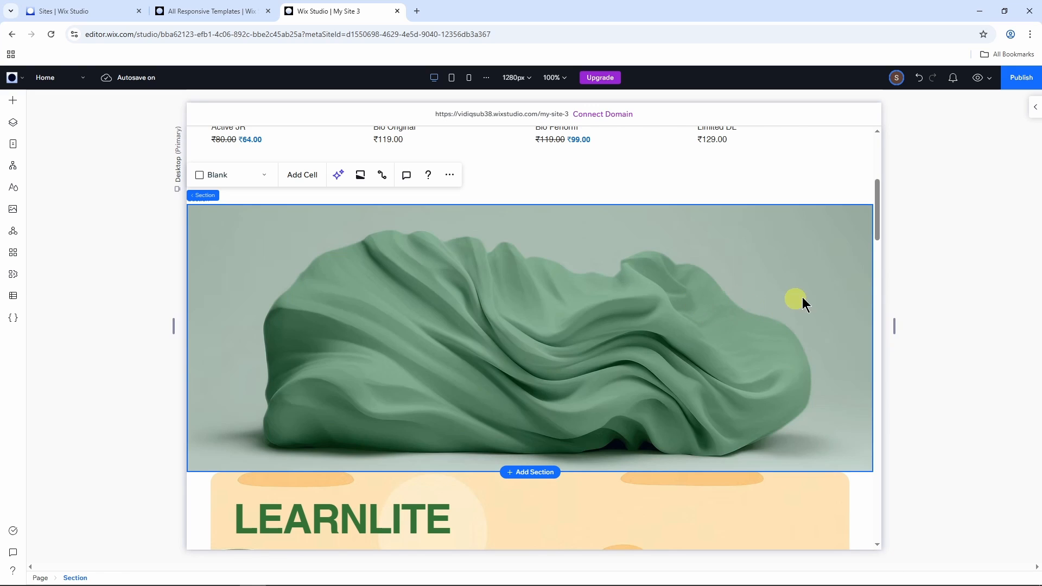
Step: Review the new section on the page and browse the Pro Galleries media elements without adding any
scroll(684, 342, up, 3)
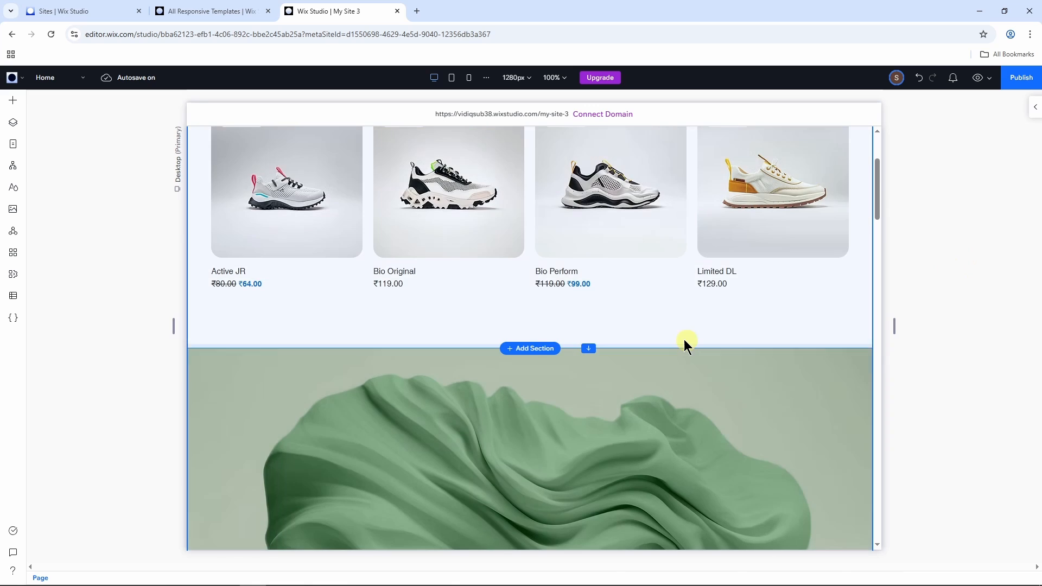
scroll(619, 375, up, 3)
scroll(623, 396, down, 5)
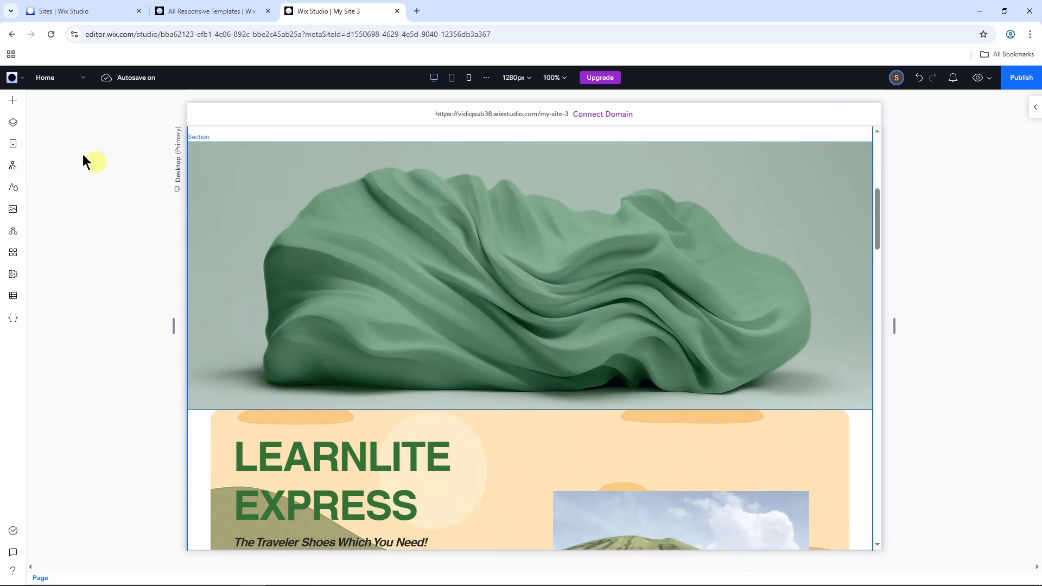
click(16, 102)
click(145, 222)
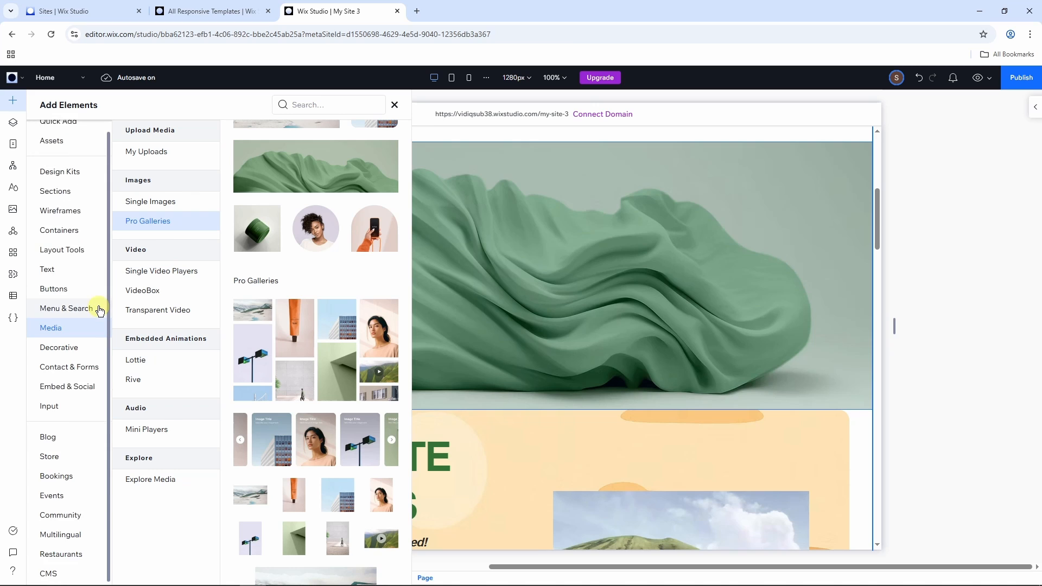
click(395, 104)
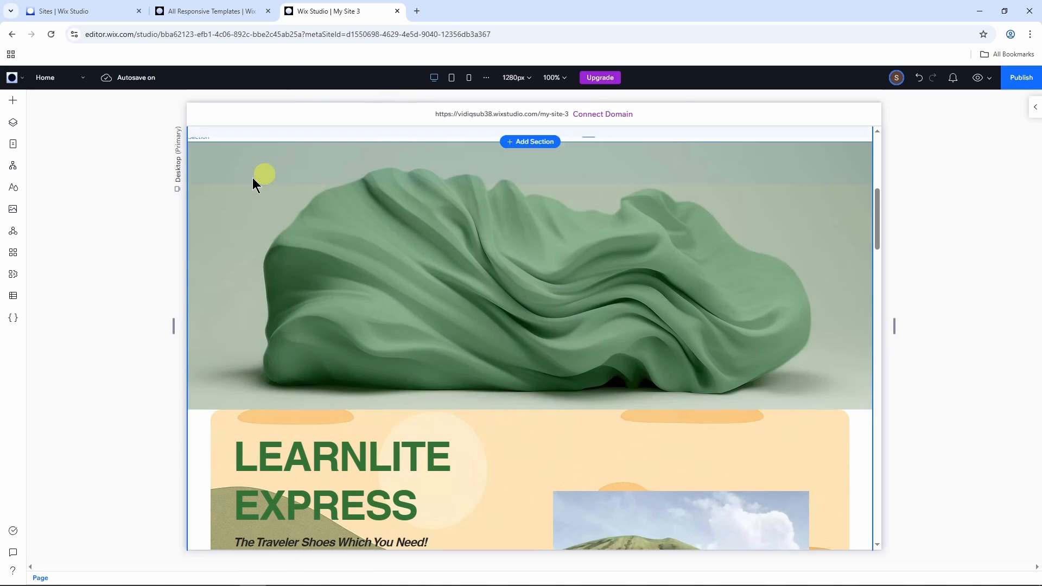
Step: Collapse the Main Pages group in the site's page list and open the store's Category Page
click(14, 146)
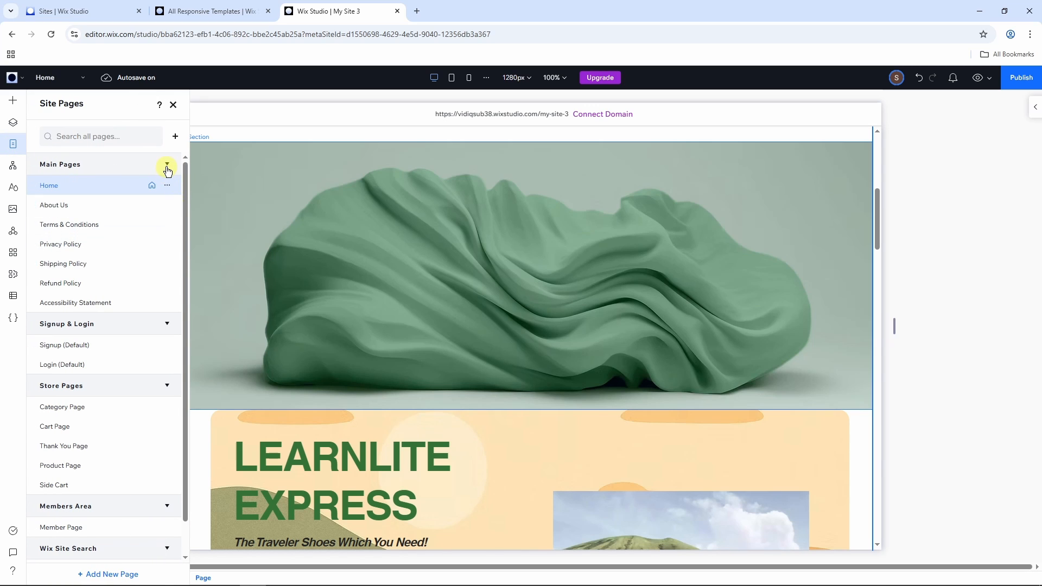
click(168, 166)
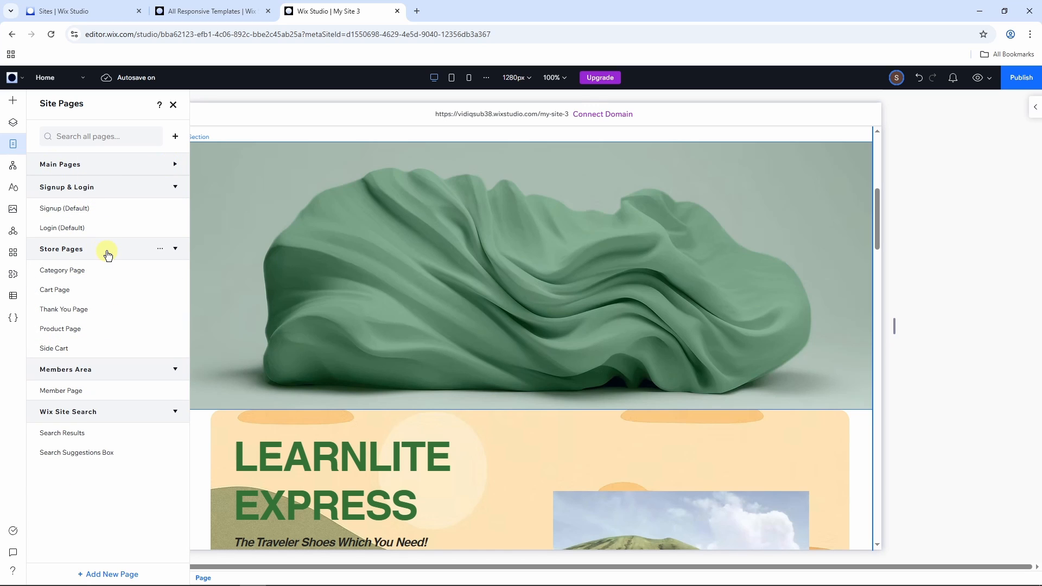
click(74, 275)
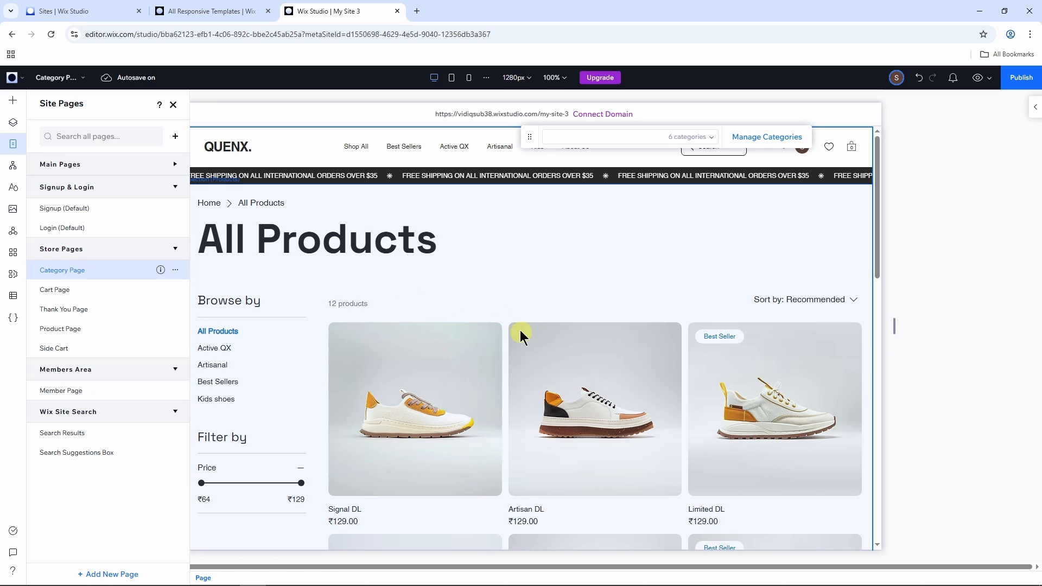
Step: Look over the Category Page and open the Visual Sitemap in its expanded full-width view
scroll(520, 330, down, 3)
scroll(510, 326, up, 3)
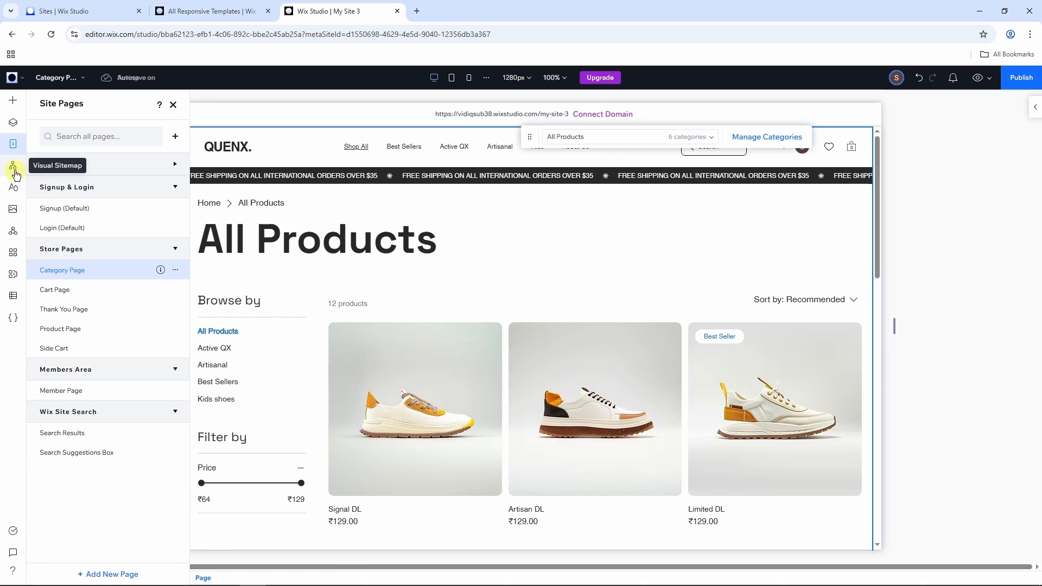
click(15, 171)
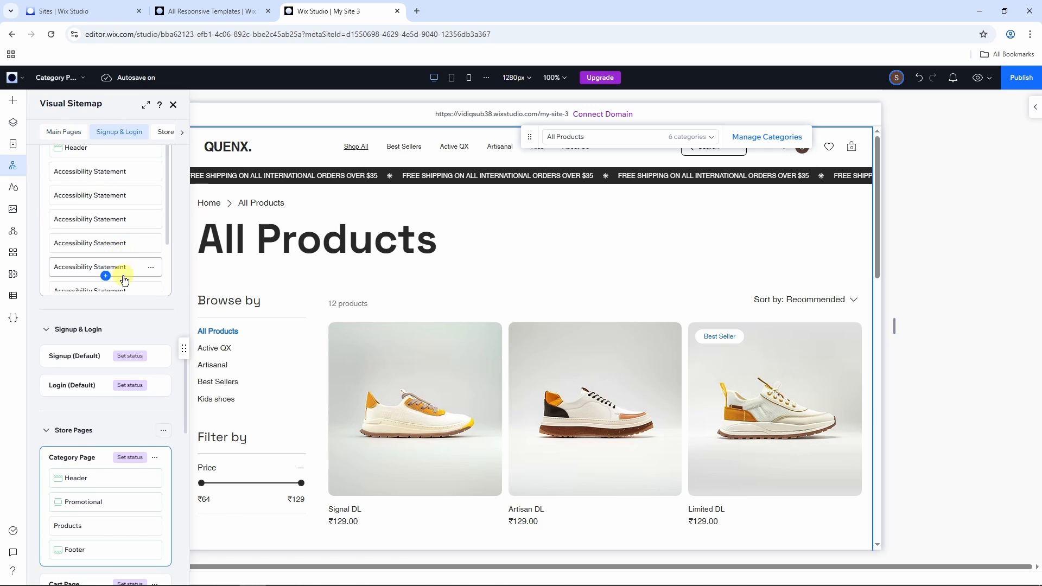
scroll(124, 278, up, 7)
scroll(124, 276, up, 10)
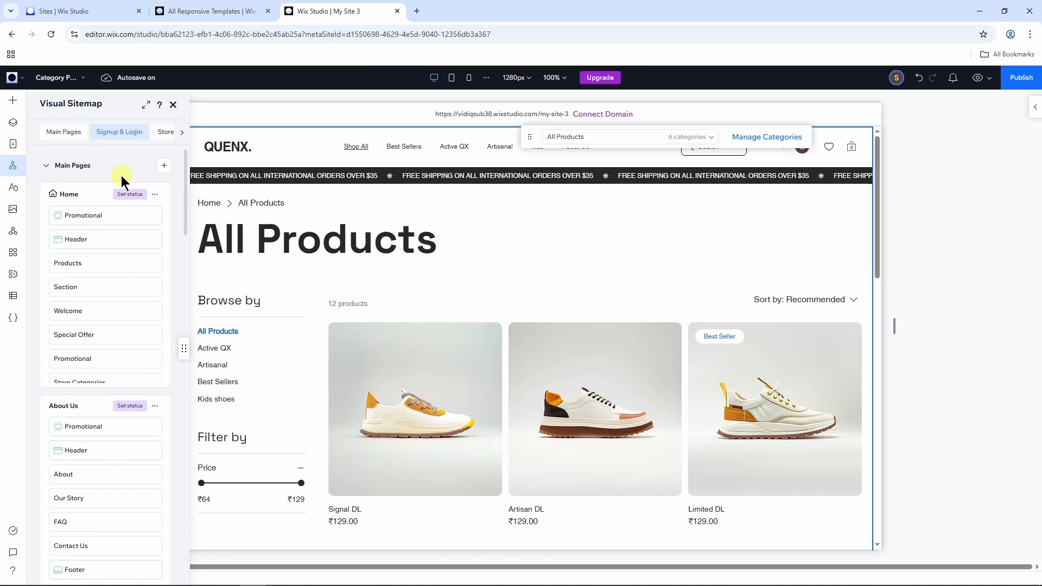
click(147, 109)
scroll(454, 274, up, 10)
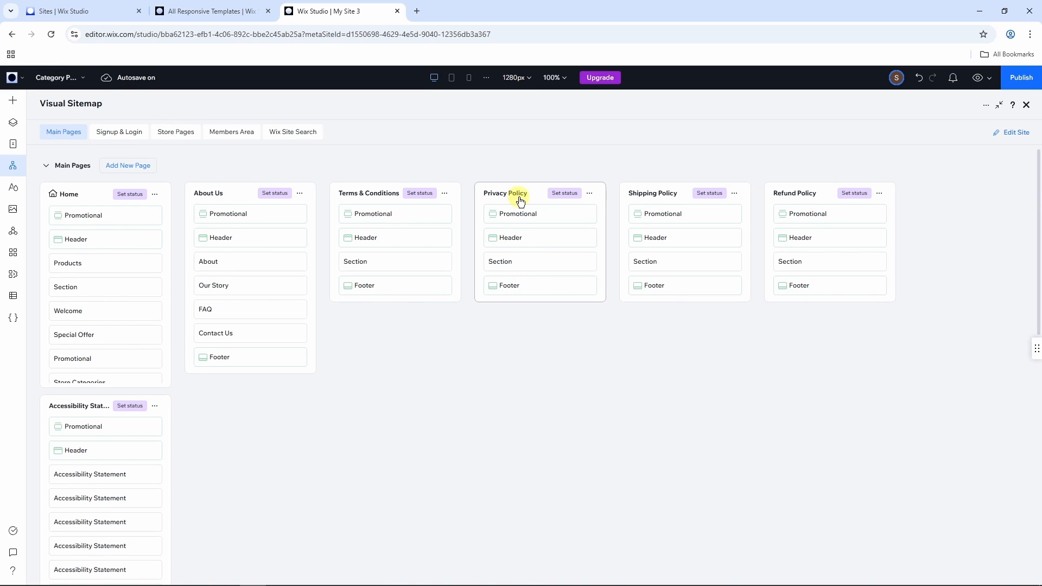
Step: Move the Header above the Promotional section on the Privacy Policy page in the sitemap, and review the remaining page groups
drag(523, 240, 518, 220)
scroll(516, 368, down, 5)
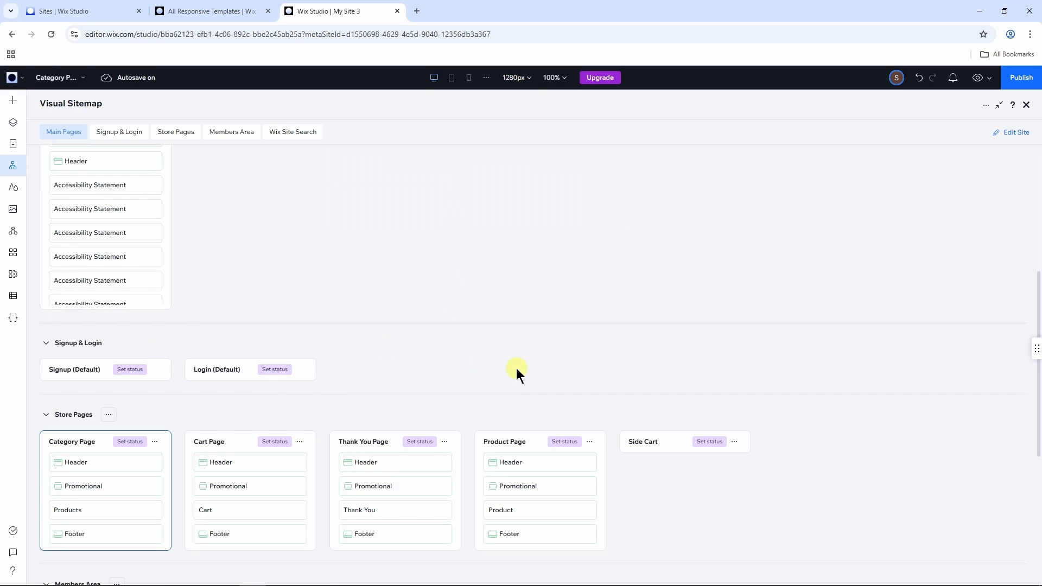
scroll(518, 369, up, 5)
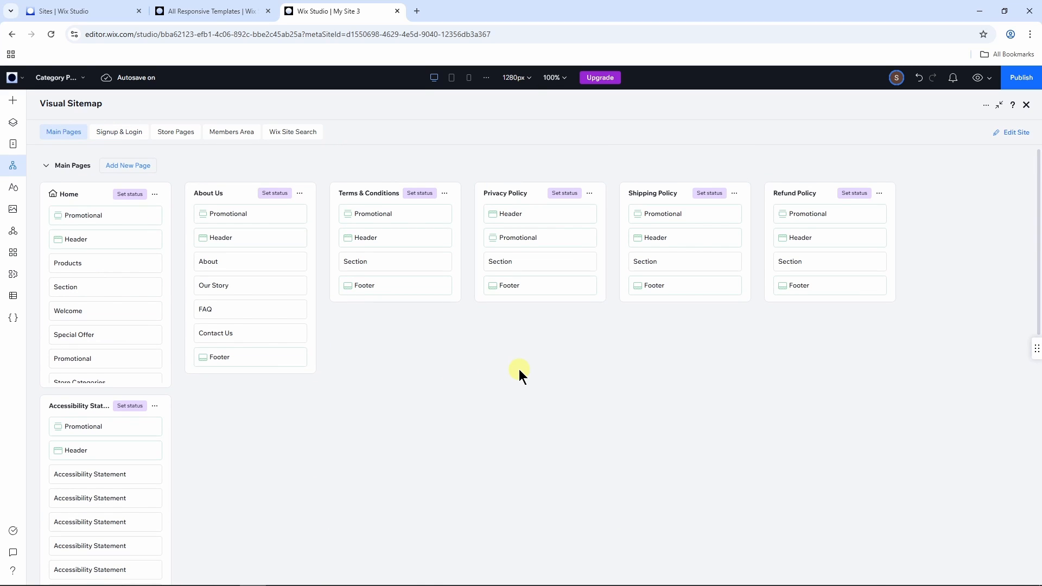
scroll(579, 358, down, 5)
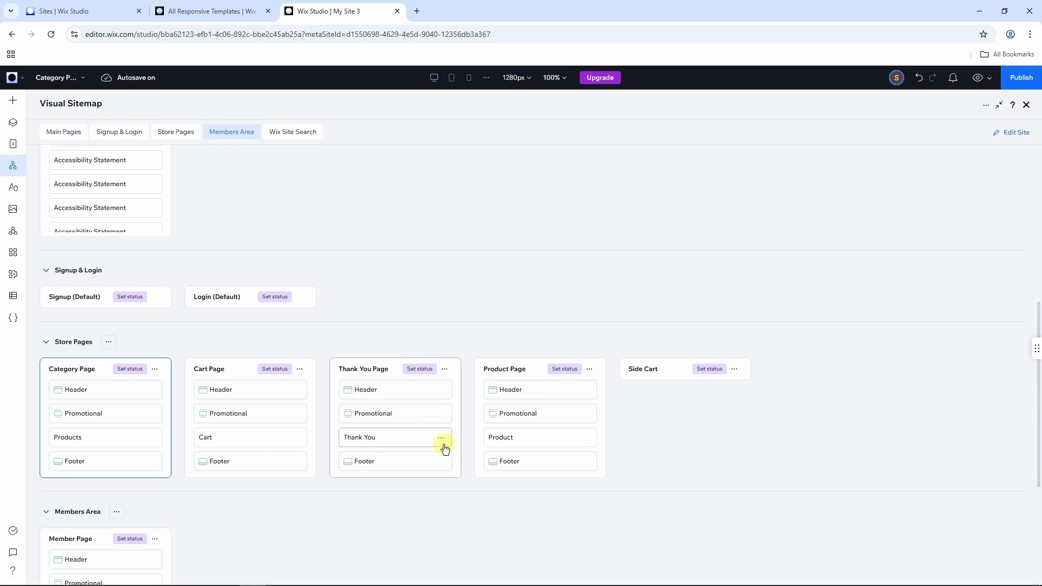
scroll(429, 434, down, 4)
scroll(380, 401, up, 6)
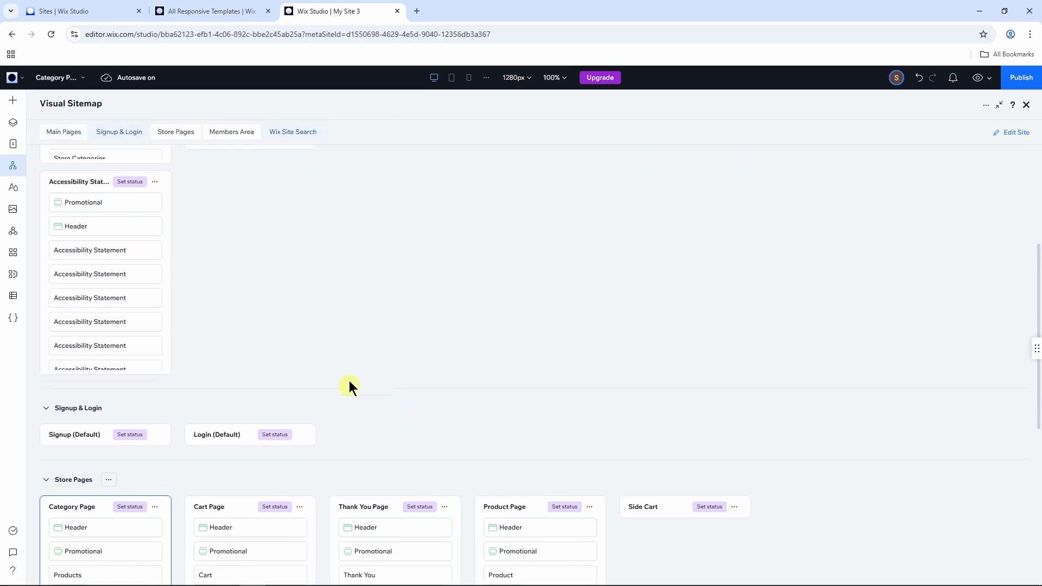
Step: Open the Site Styles and view the typography settings
click(14, 194)
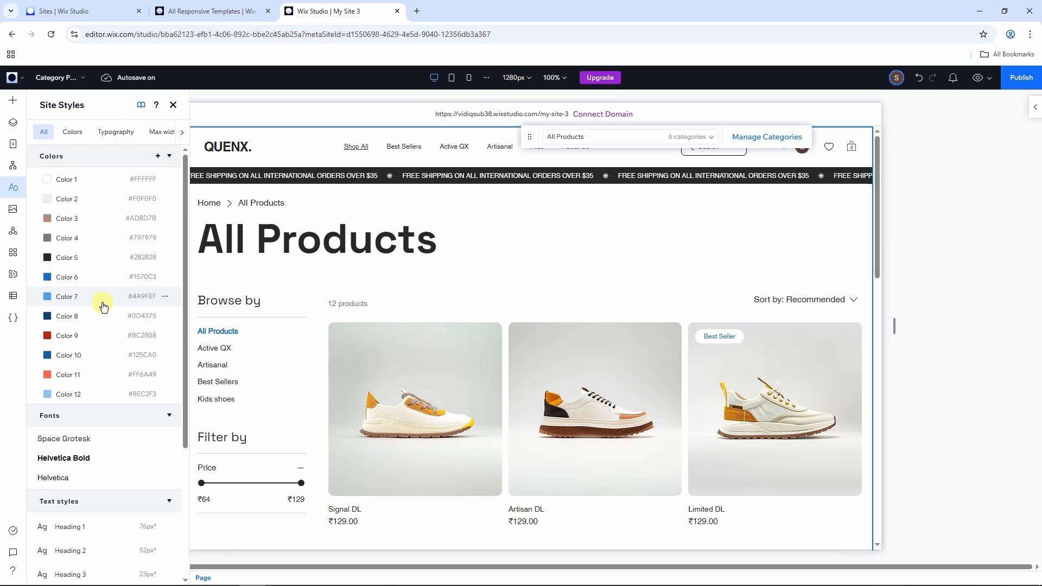
click(114, 139)
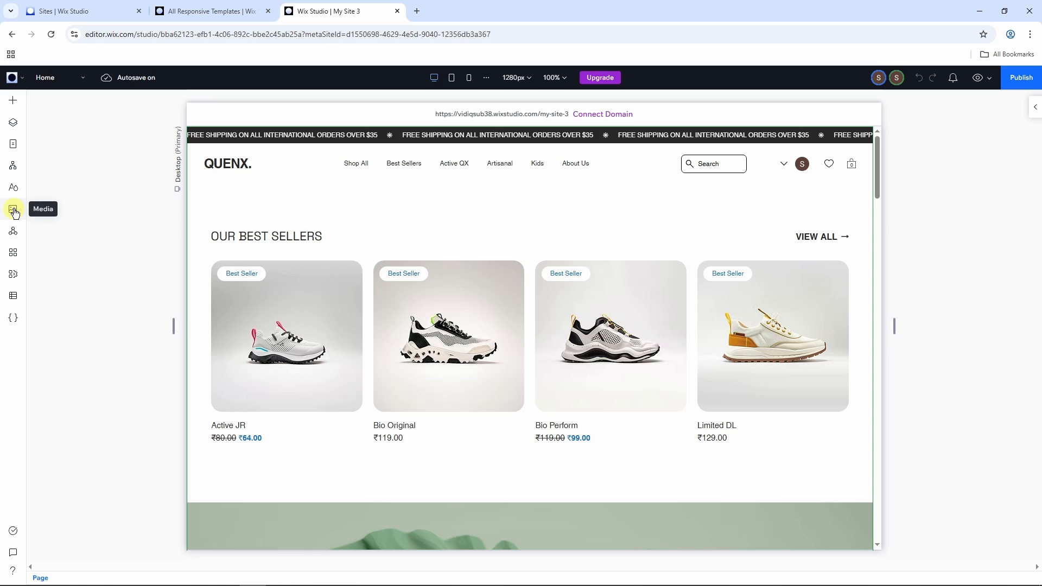
Step: Search the App Market for "faq" and close the market without adding an app
click(13, 254)
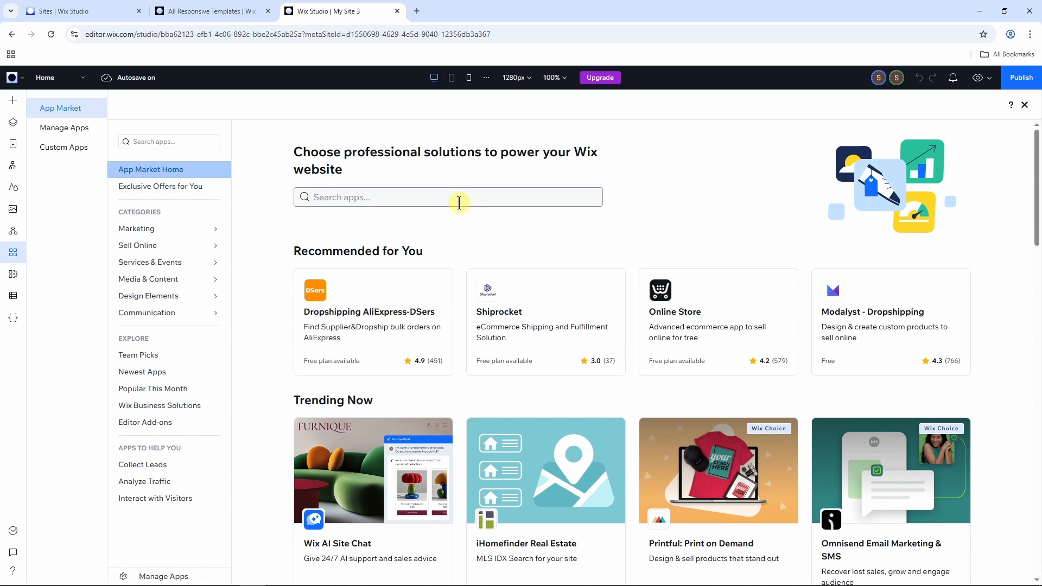
click(455, 198)
text(faq)
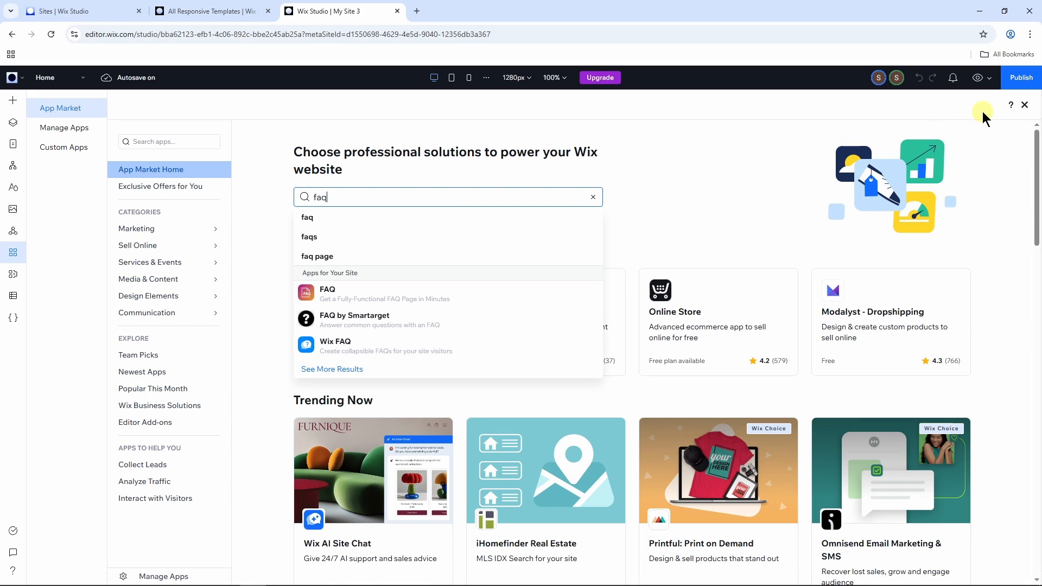
click(1026, 110)
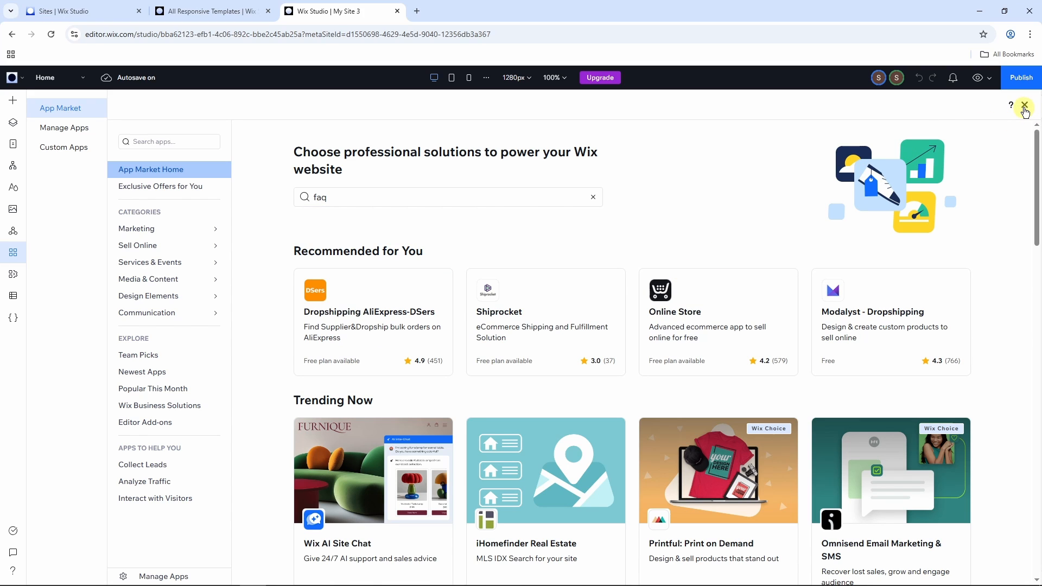
click(1024, 109)
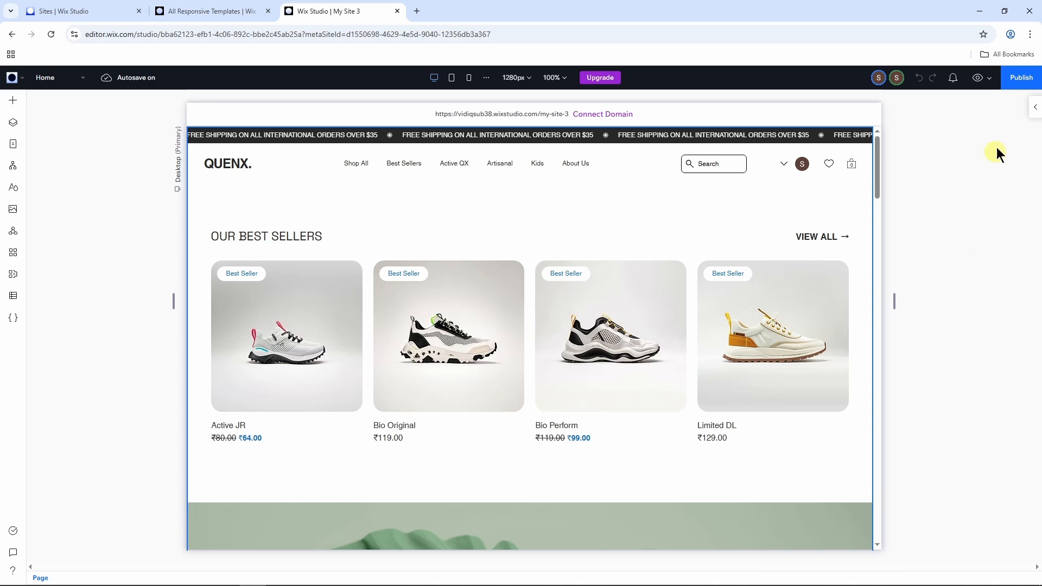
Step: Create a test site preview of the site, review its home page, and return to the editor
click(990, 82)
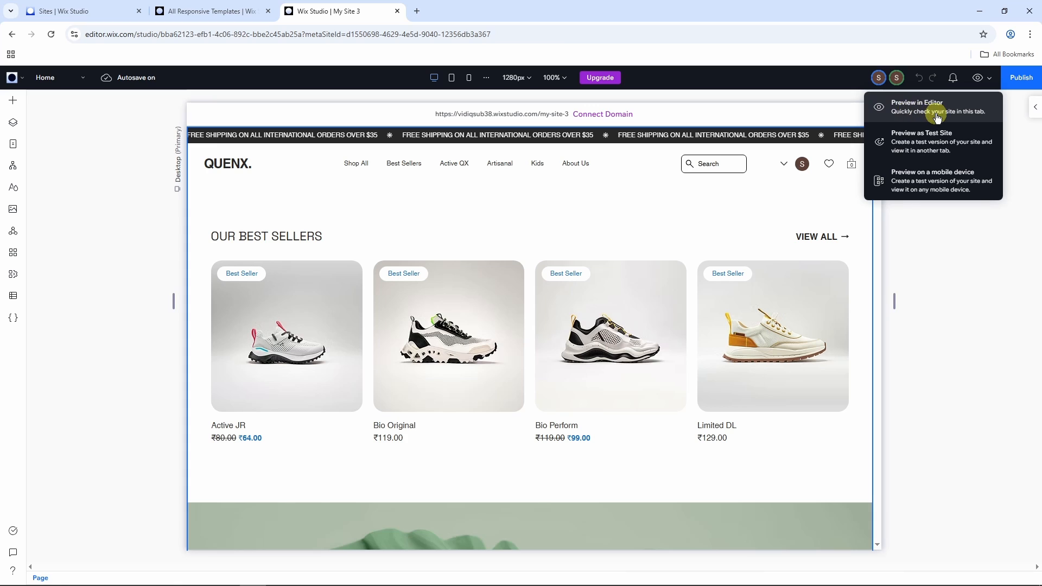
click(931, 146)
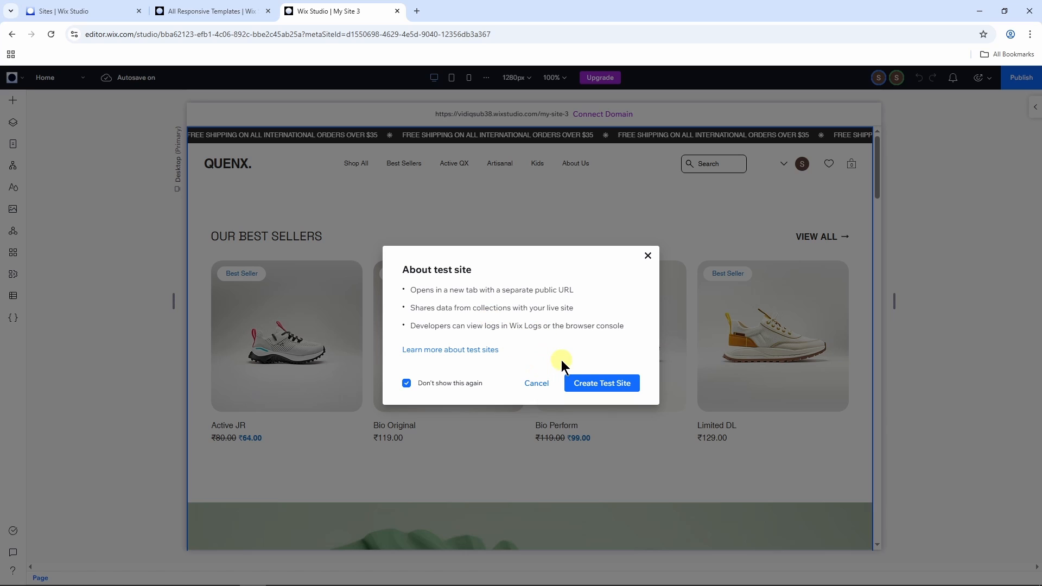
click(601, 384)
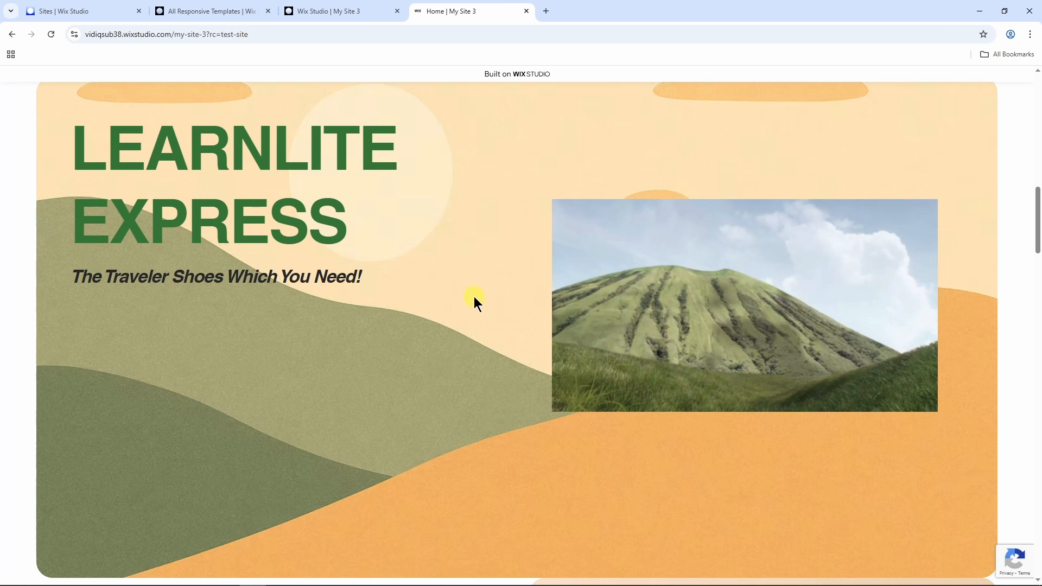
scroll(477, 288, down, 10)
scroll(477, 289, up, 15)
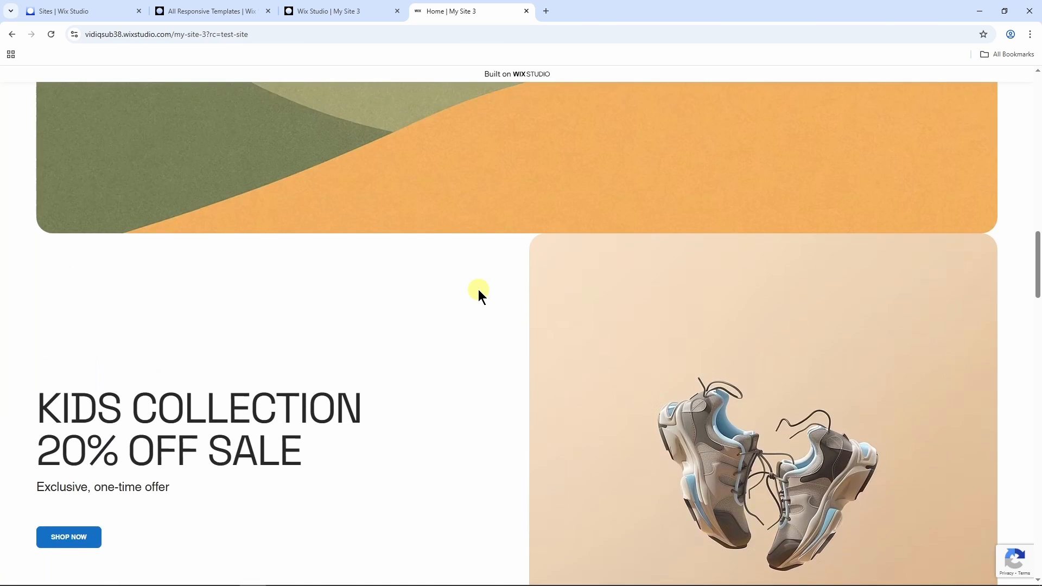
click(338, 9)
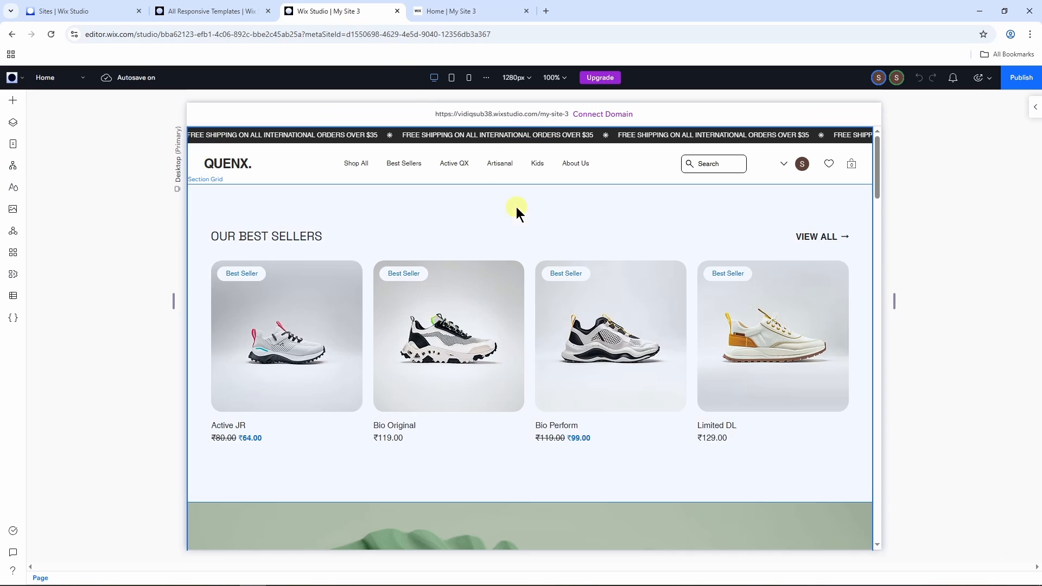
Step: Publish the site on the free Wix Studio domain with the address ending my-site-3
click(1021, 76)
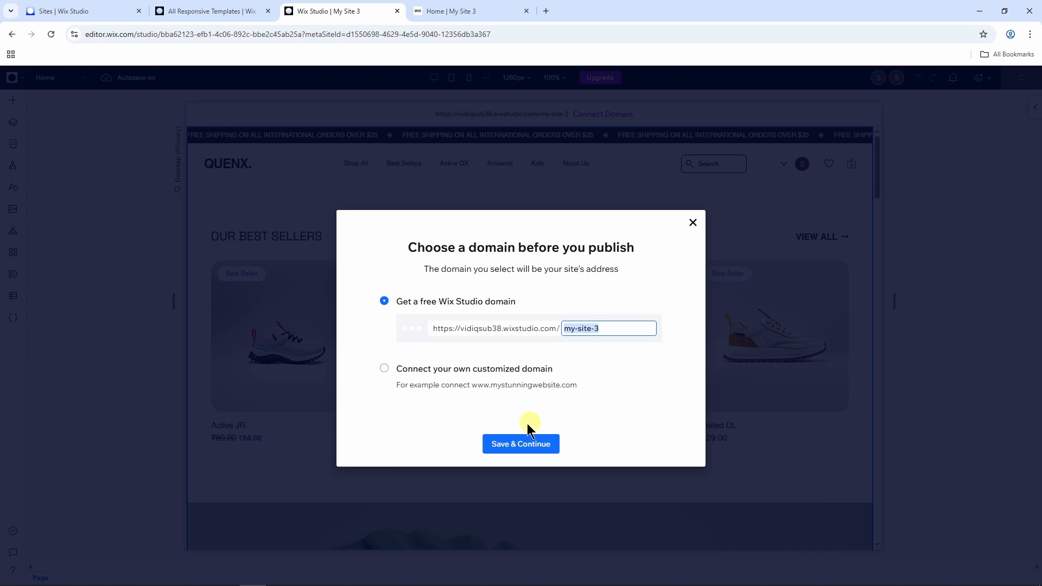
click(522, 444)
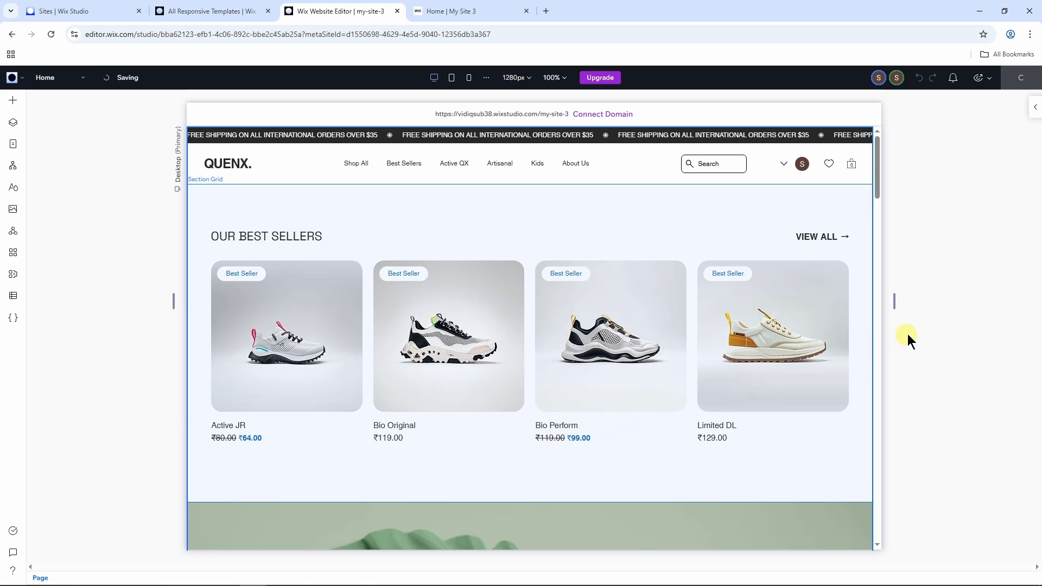